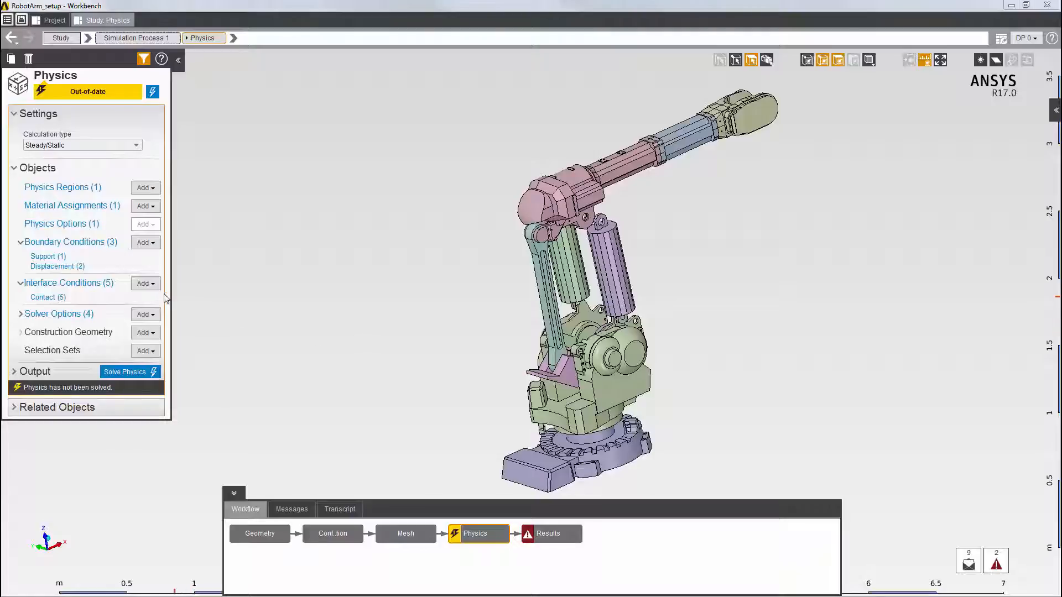
Open the list of existing contact conditions and add a new Joint interface condition
left_click(104, 252)
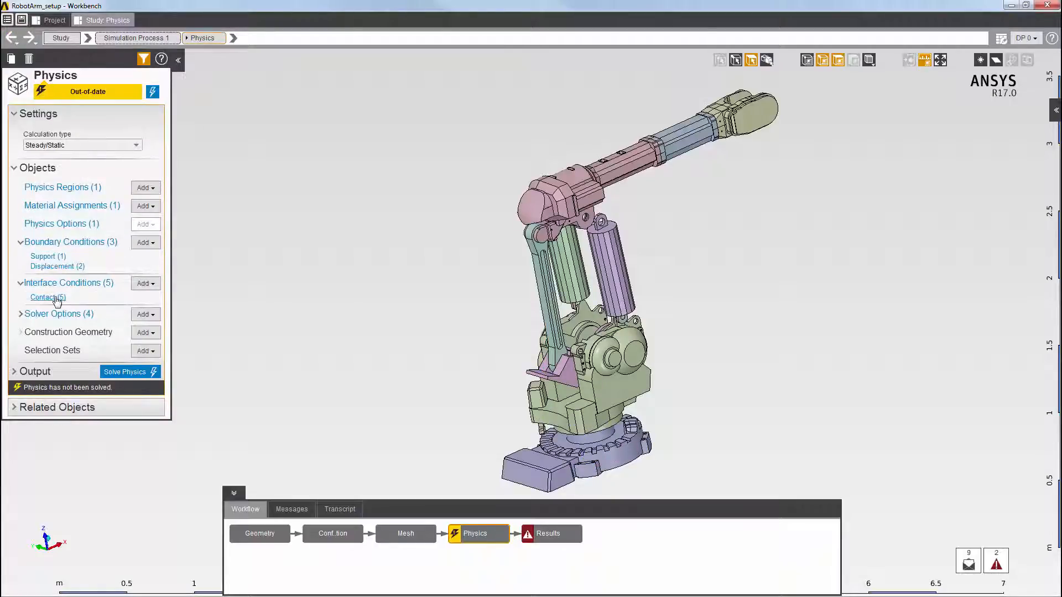
left_click(57, 299)
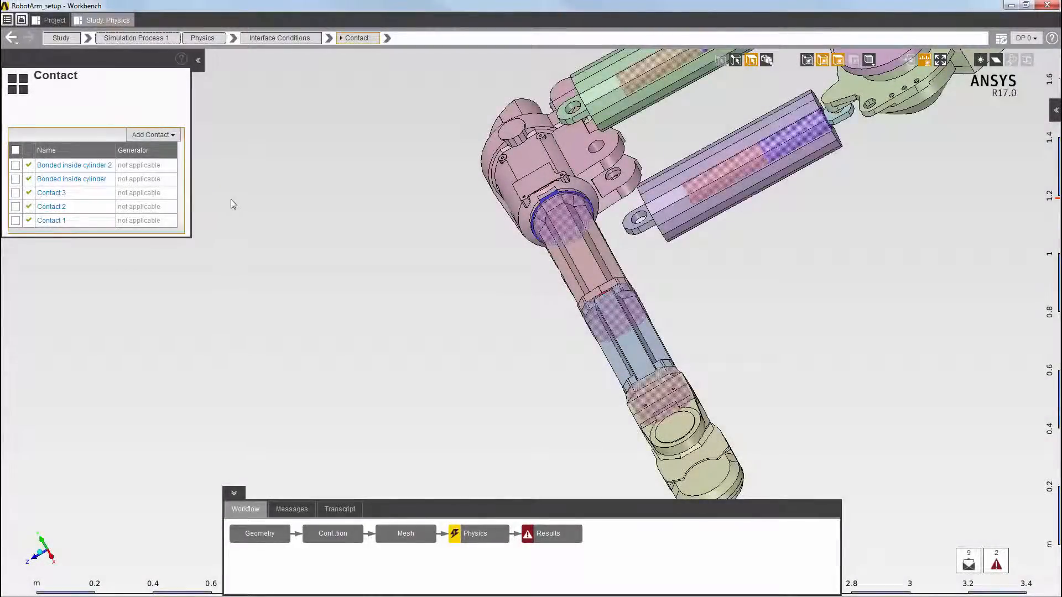
right_click(230, 200)
mouse_move(239, 211)
mouse_move(391, 241)
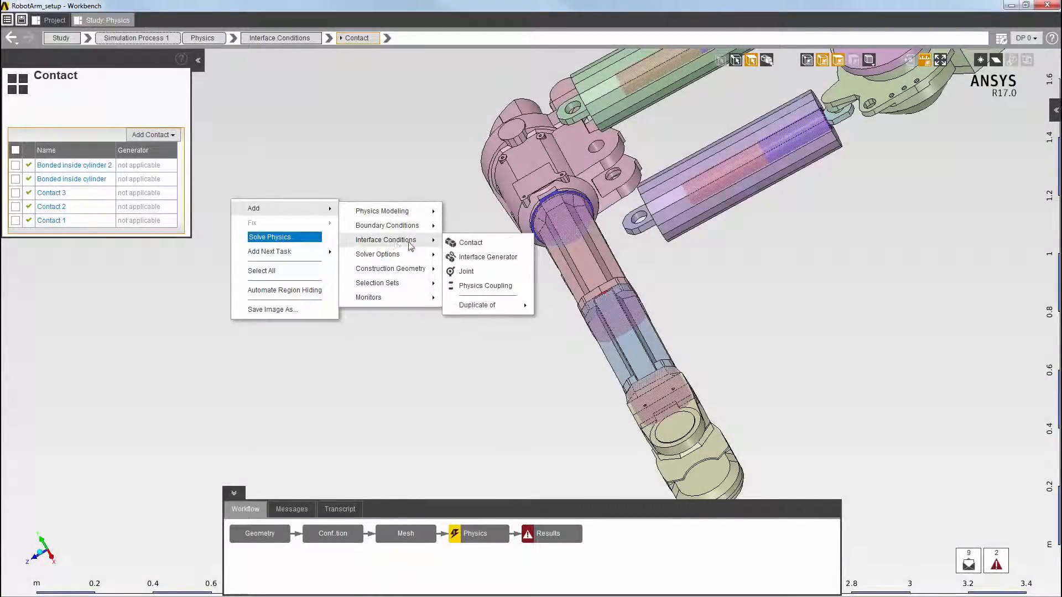
left_click(466, 272)
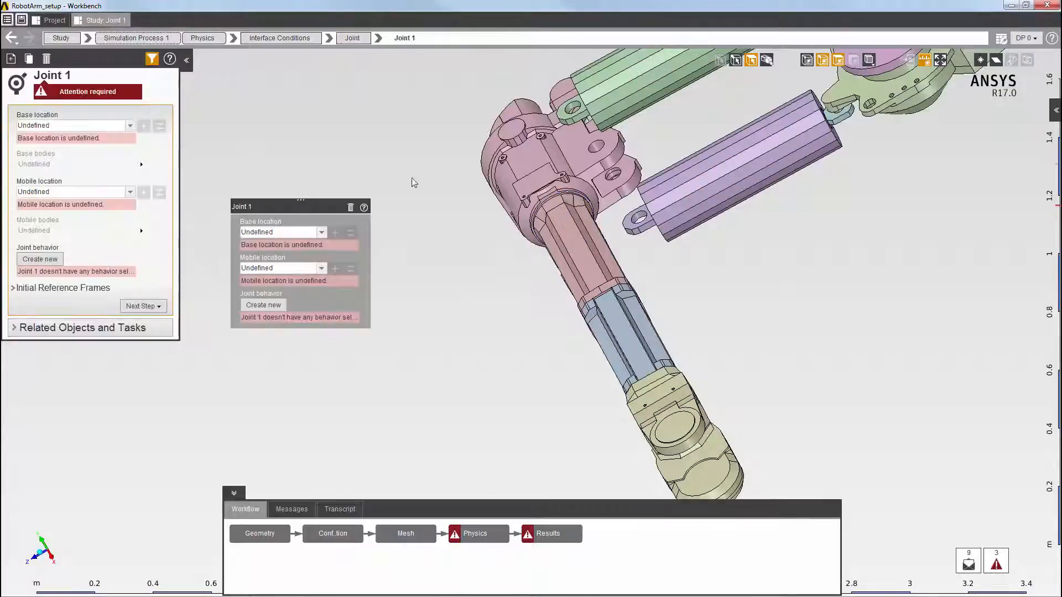
Set the lug hole faces of the two cylinders as the base location and the matching shoulder lug holes as the mobile location
left_click(575, 108)
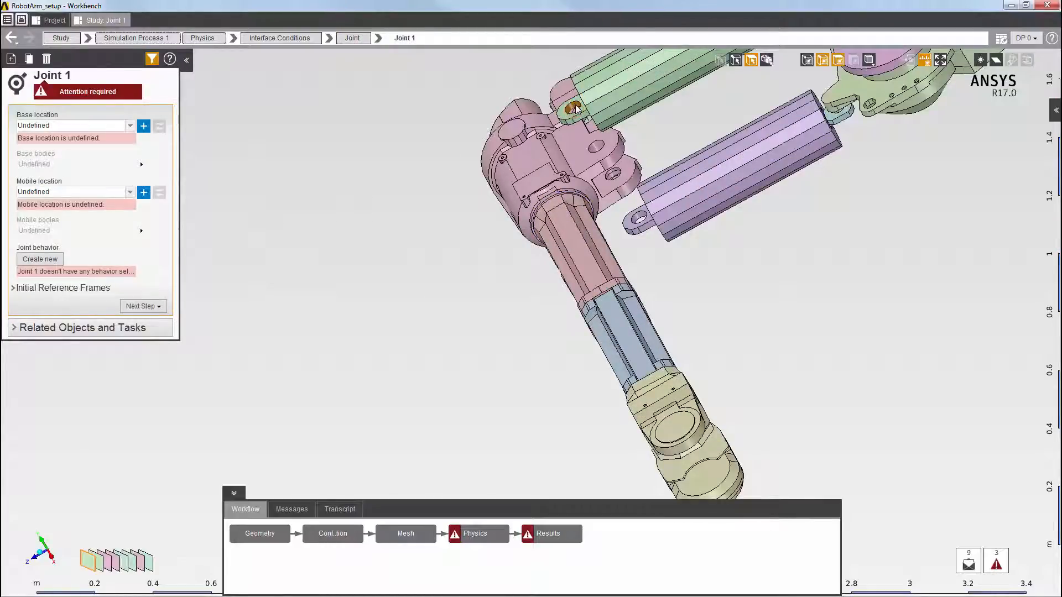
left_click(640, 218, "ctrl")
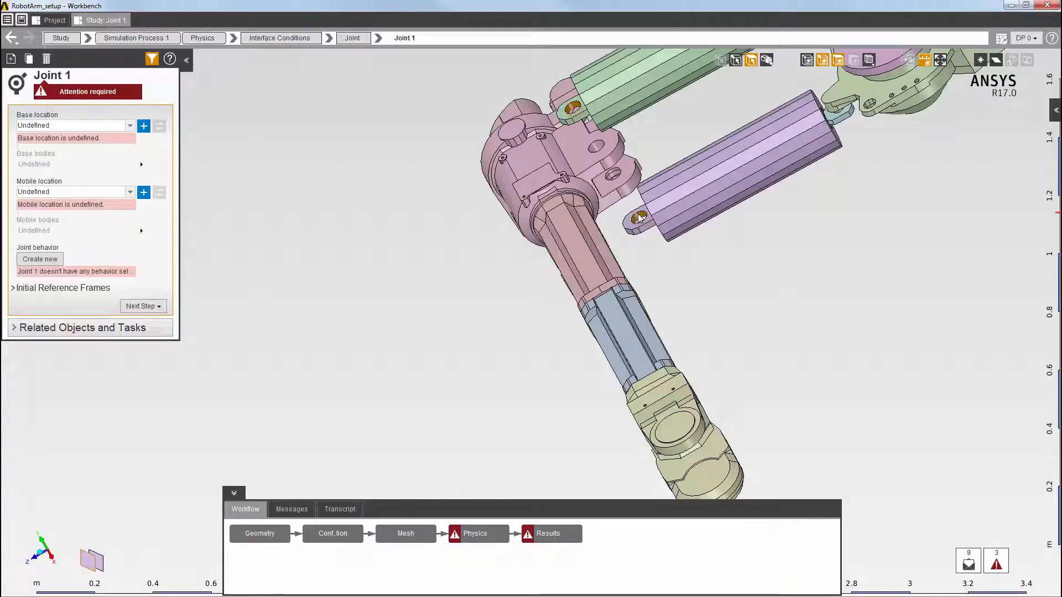
left_click(144, 126)
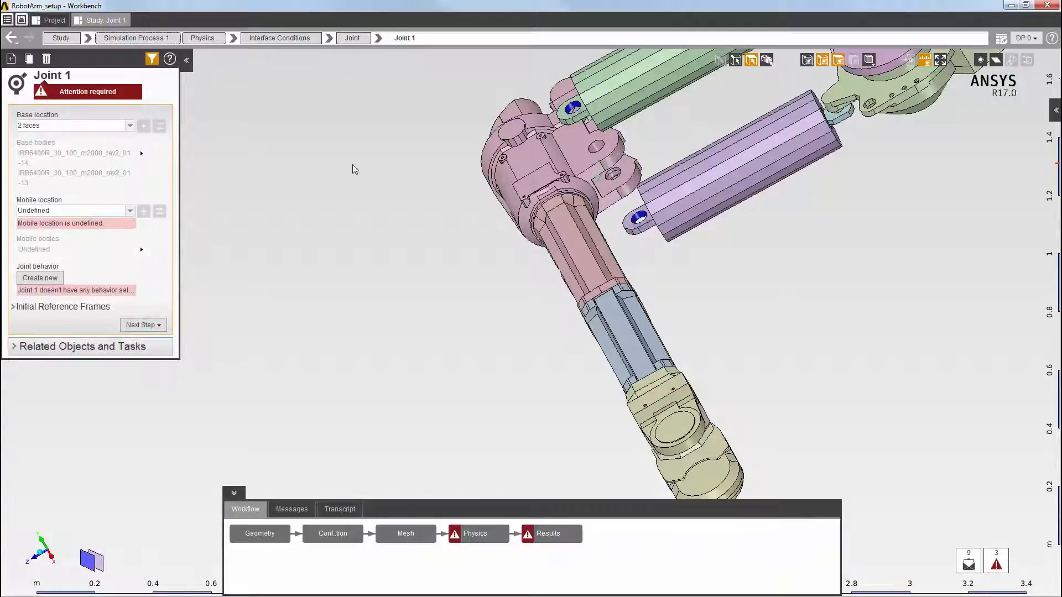
left_click(599, 148)
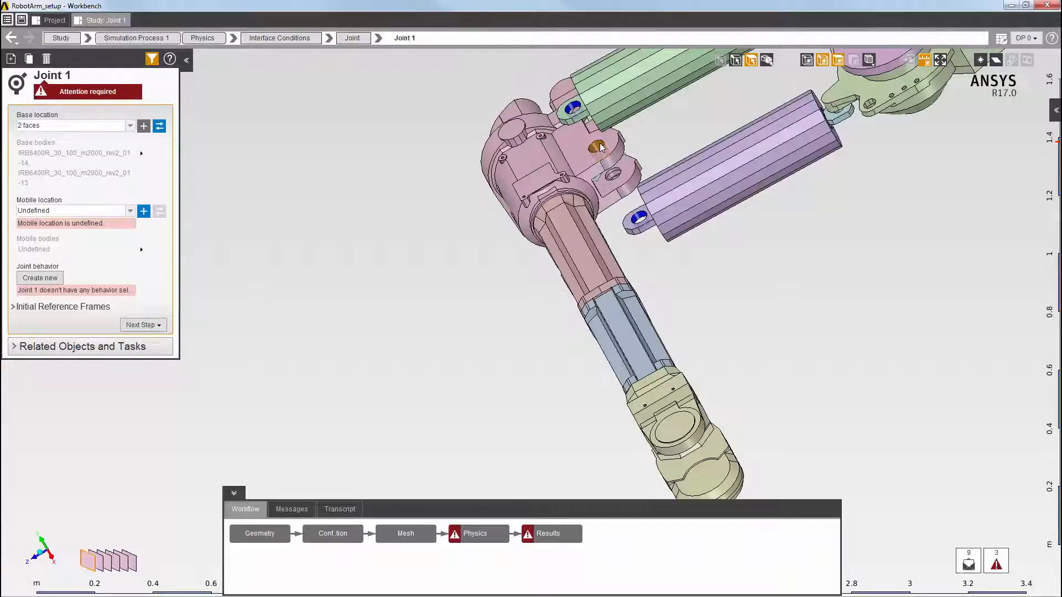
left_click(612, 175, "ctrl")
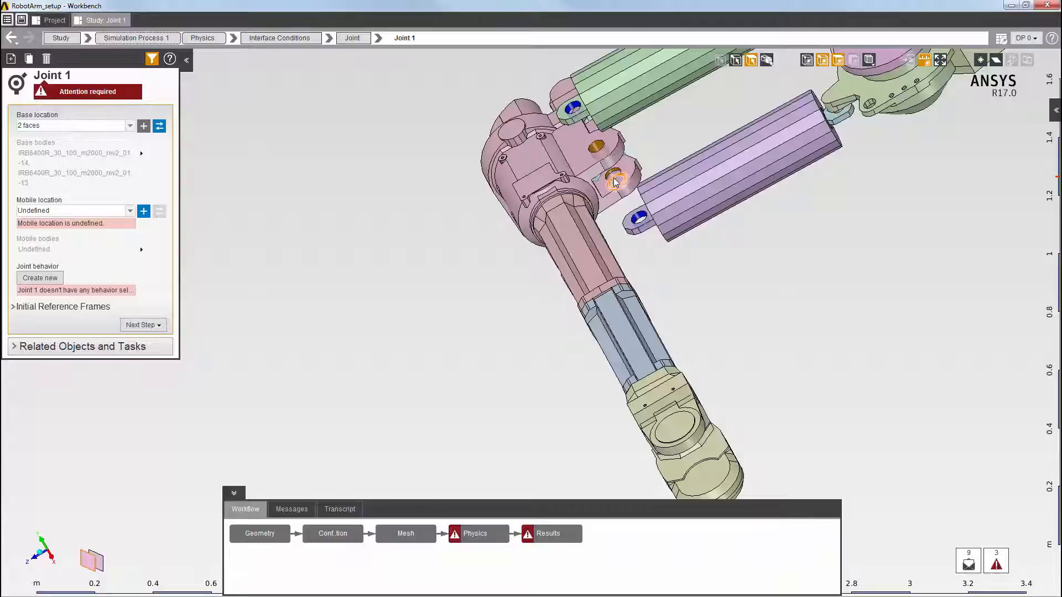
left_click(143, 211)
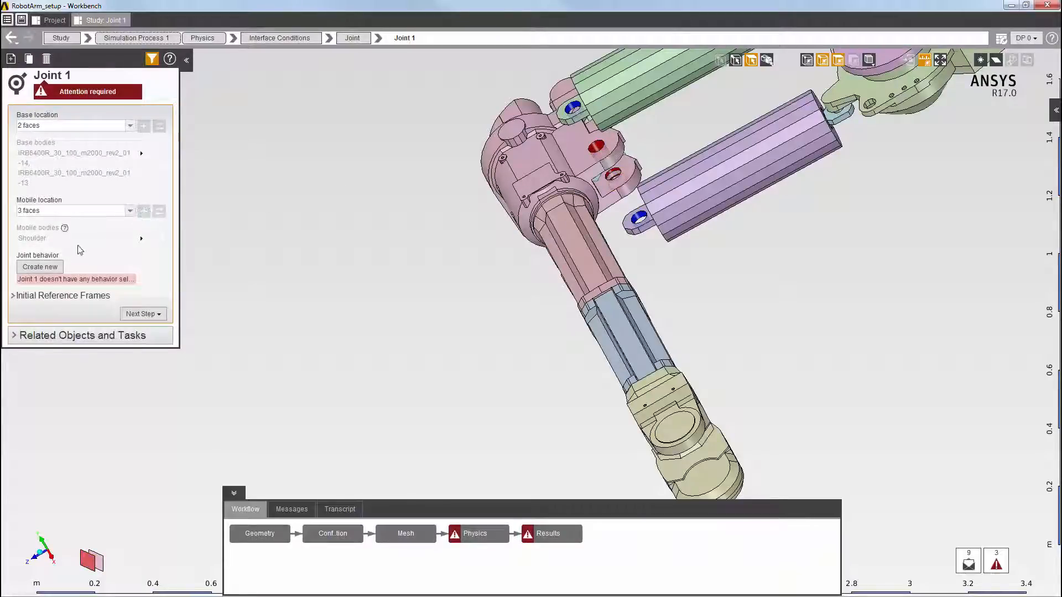
Create a new joint behavior for the cylinder-to-shoulder joint and set its joint type to Hinge
left_click(49, 269)
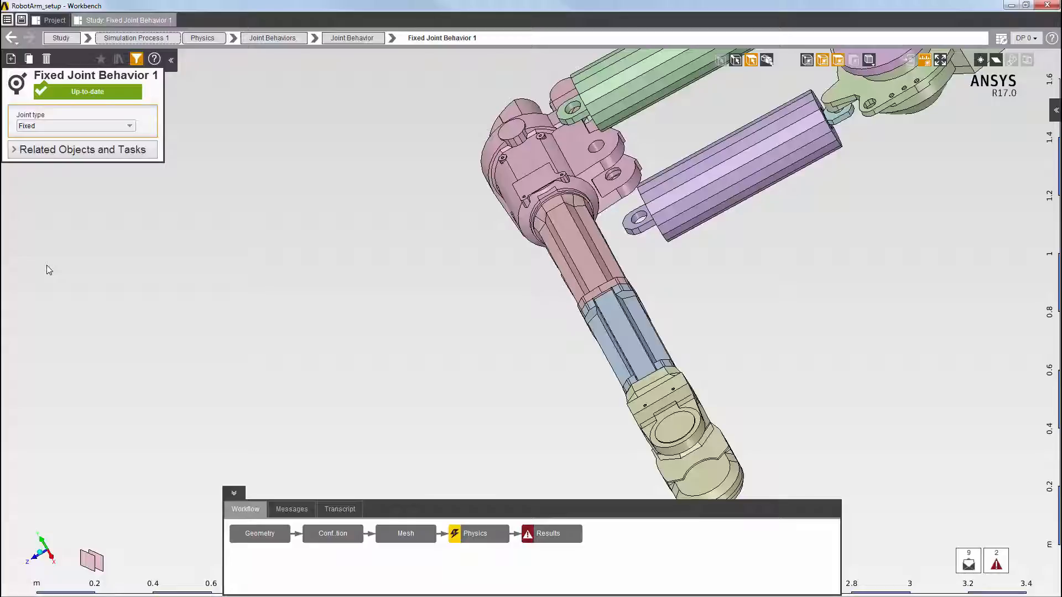
left_click(76, 126)
left_click(69, 149)
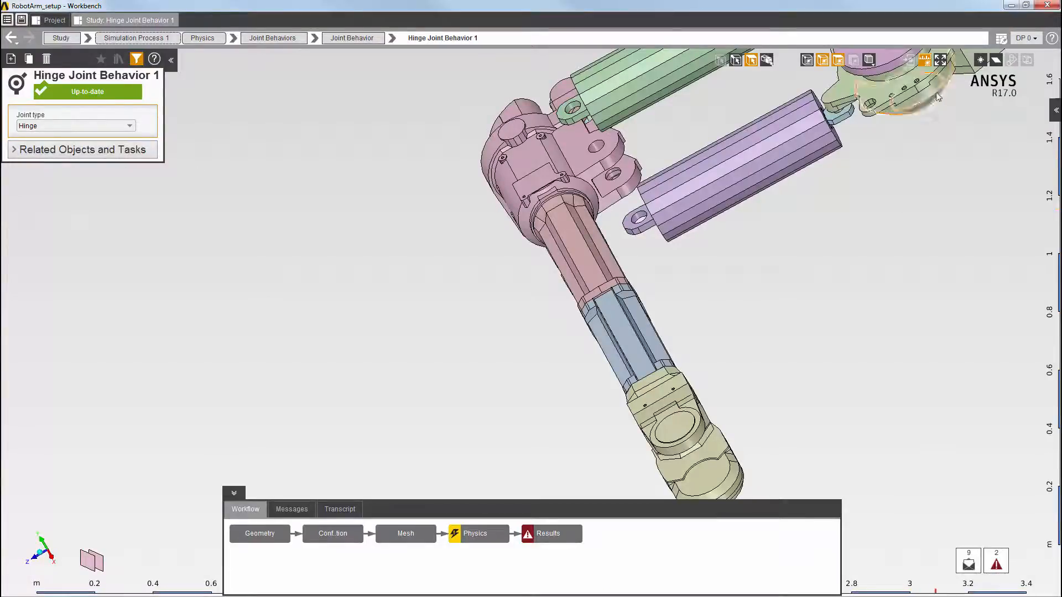
Hide the slender link body that runs between the pink bracket and the shoulder
left_click(939, 60)
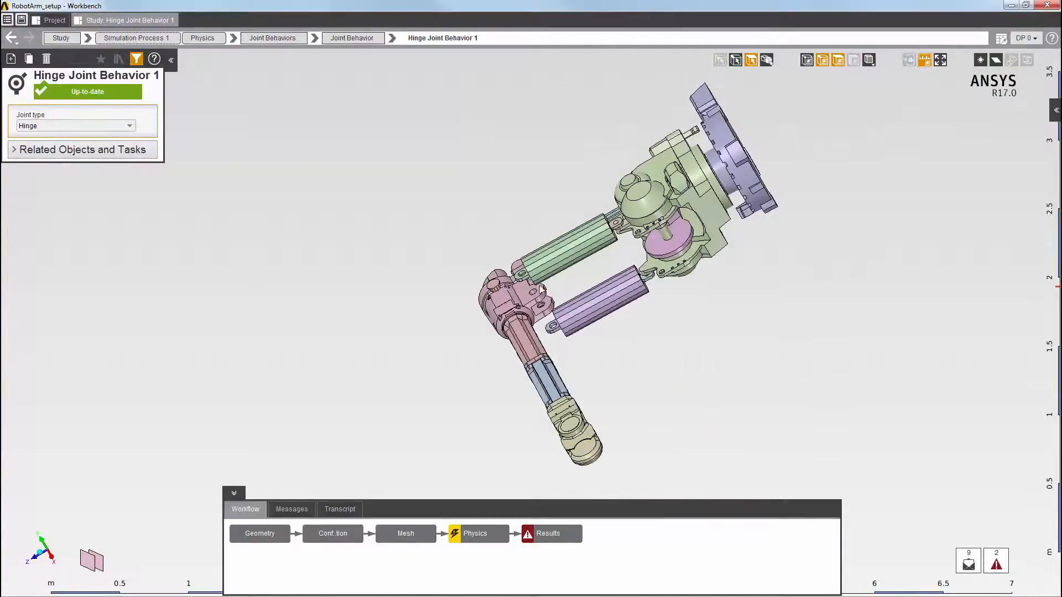
mouse_move(637, 186)
middle_mouse_down()
mouse_move(880, 239)
mouse_move(986, 225)
mouse_move(982, 188)
middle_mouse_up()
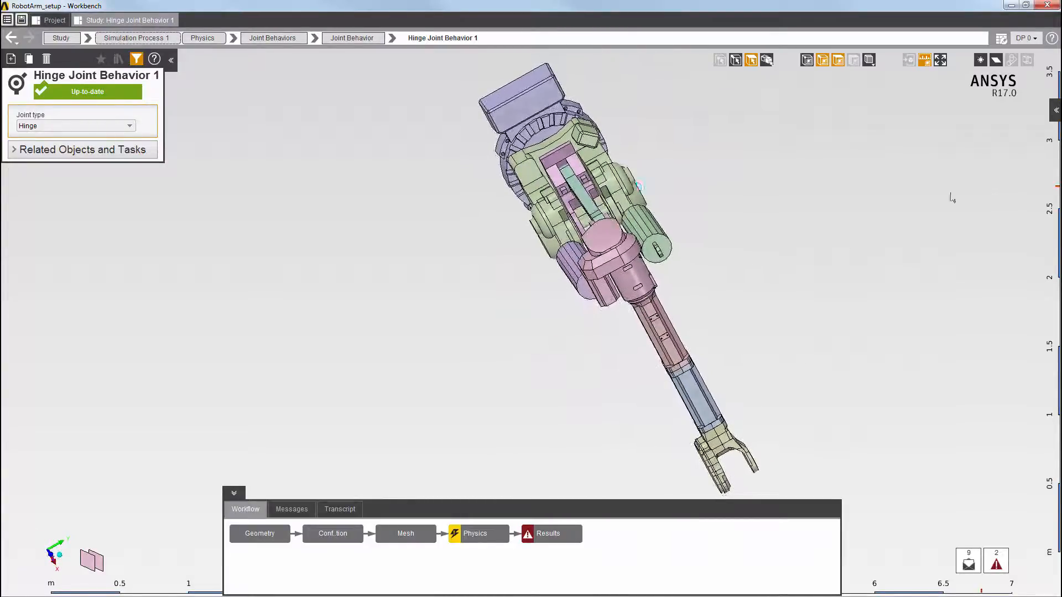
scroll(866, 235, "up", 4)
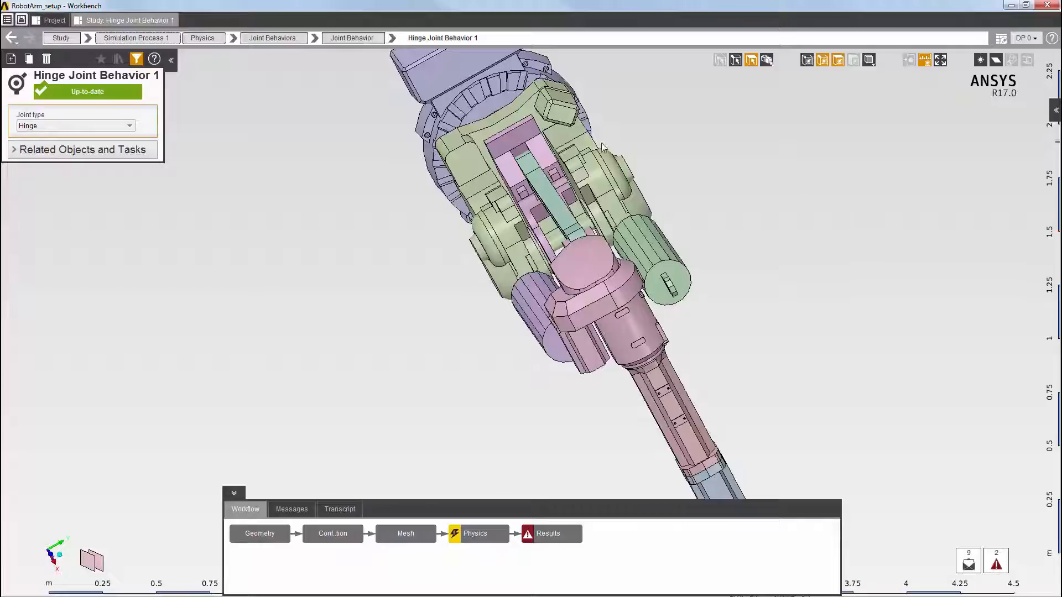
left_click(546, 192)
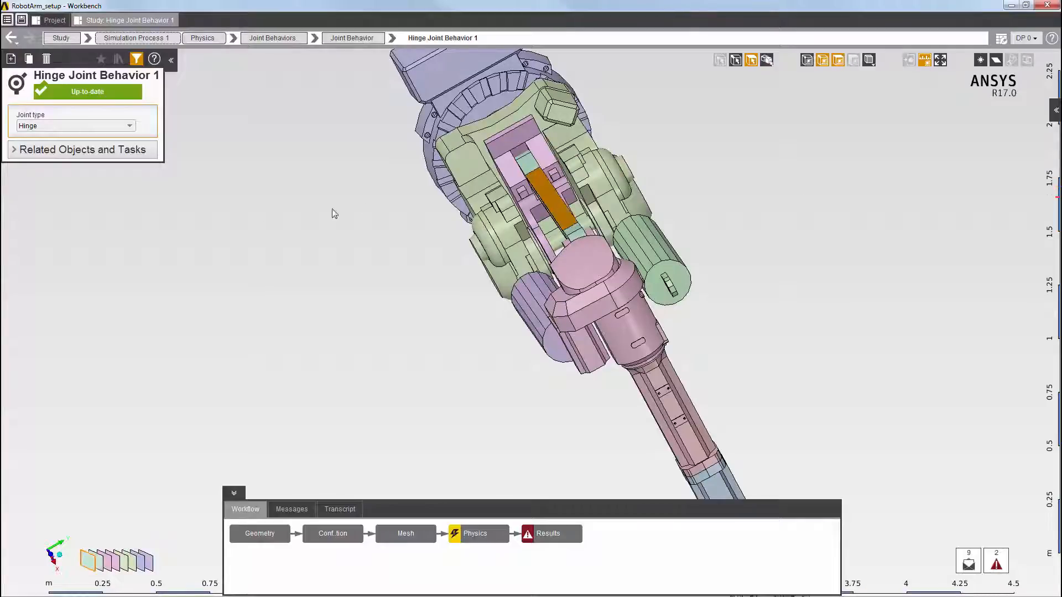
right_click(197, 199)
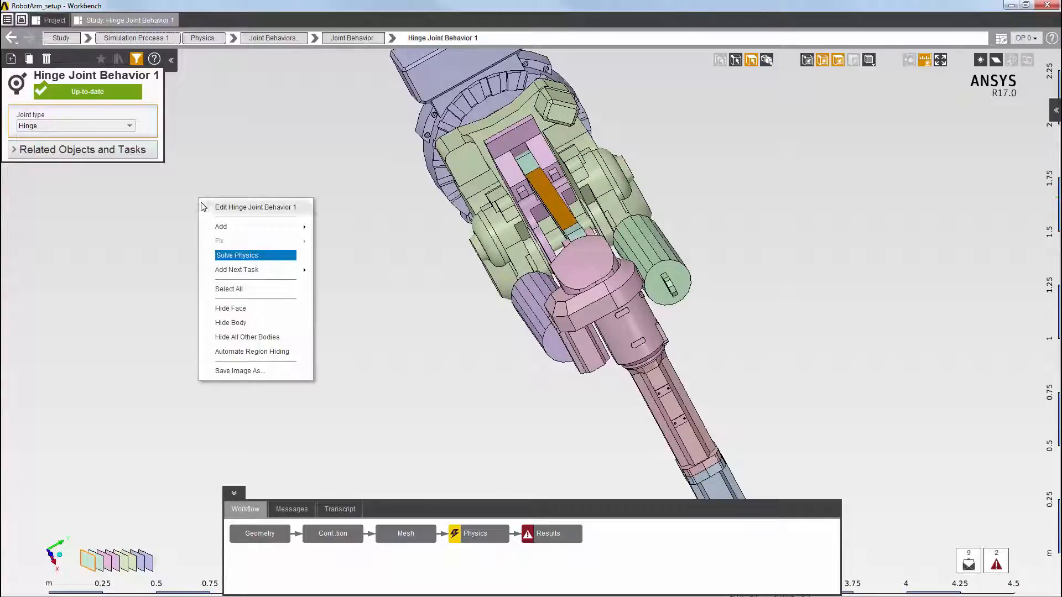
left_click(228, 324)
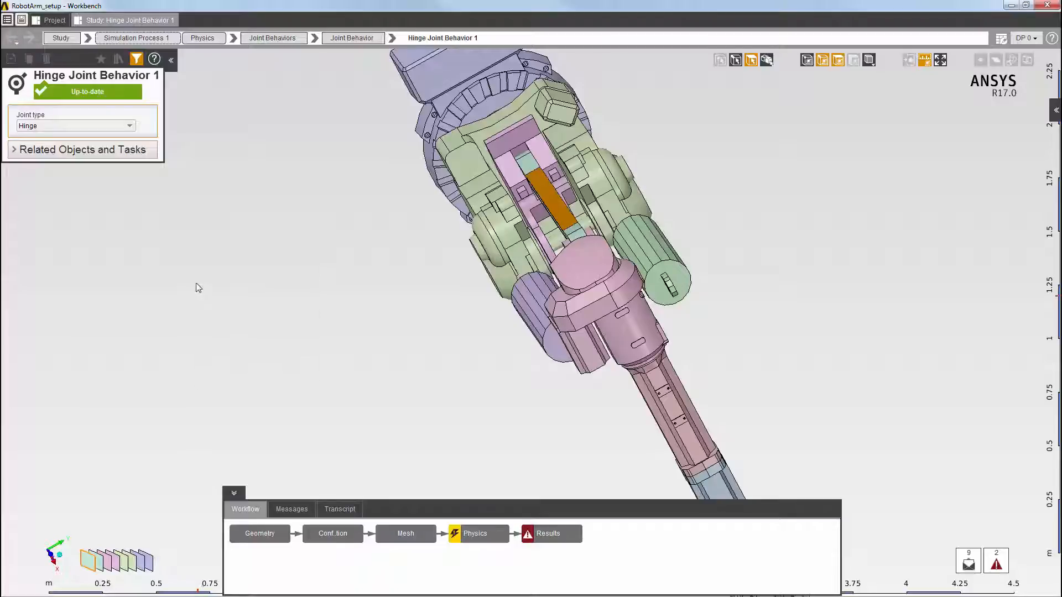
Add a second Joint interface condition with the exposed cylindrical pin face of the pink bracket as its base location
right_click(205, 189)
mouse_move(224, 218)
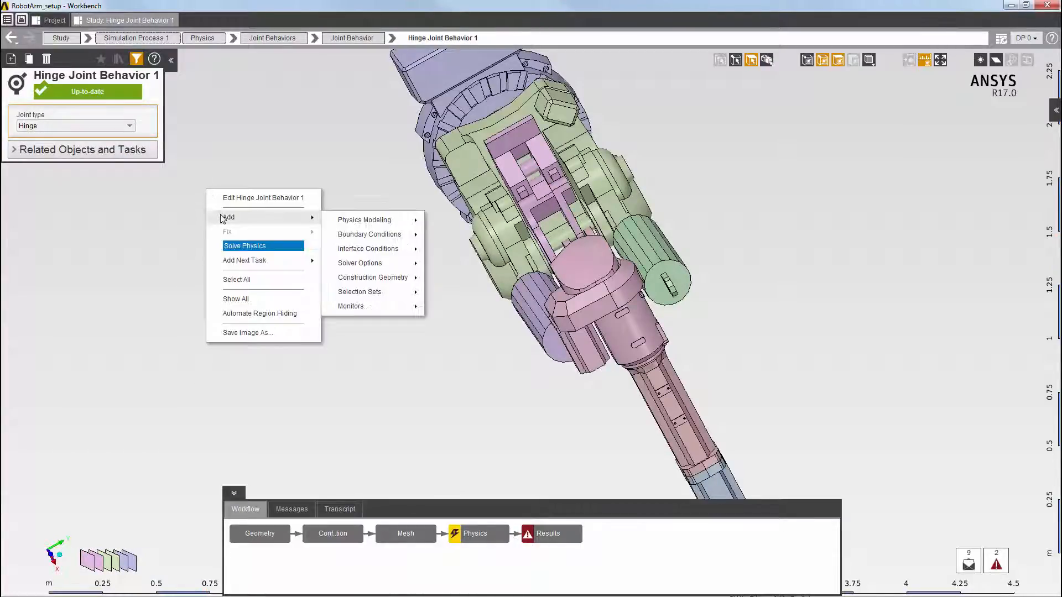
mouse_move(366, 249)
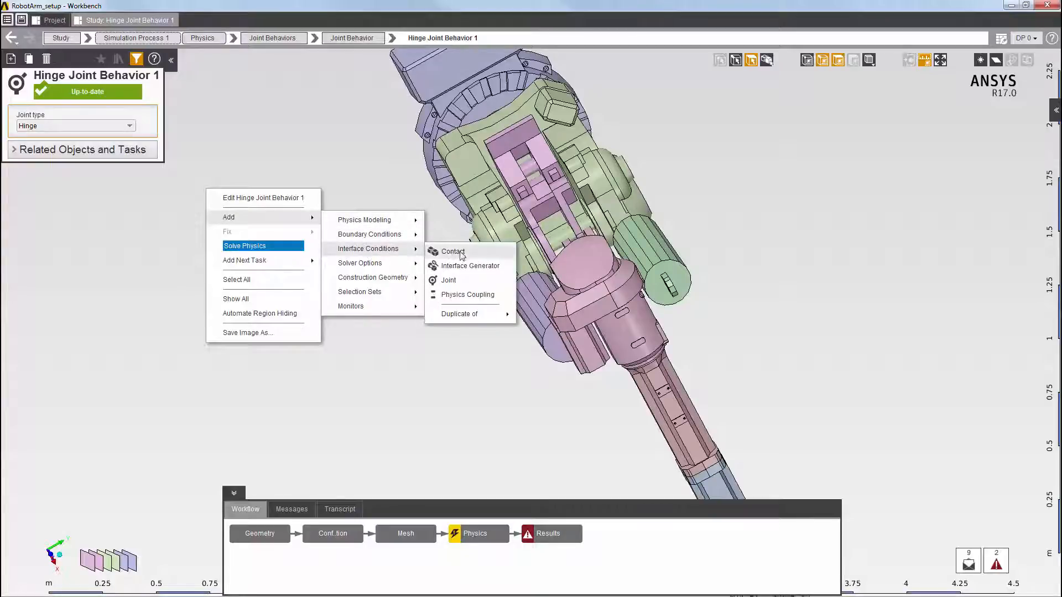
left_click(457, 283)
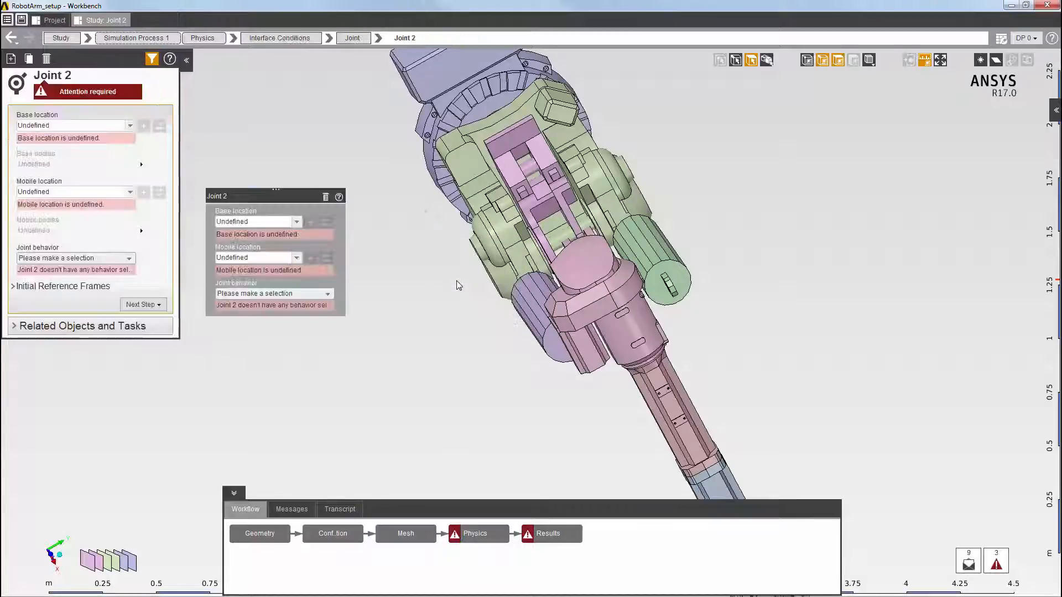
left_click(530, 173)
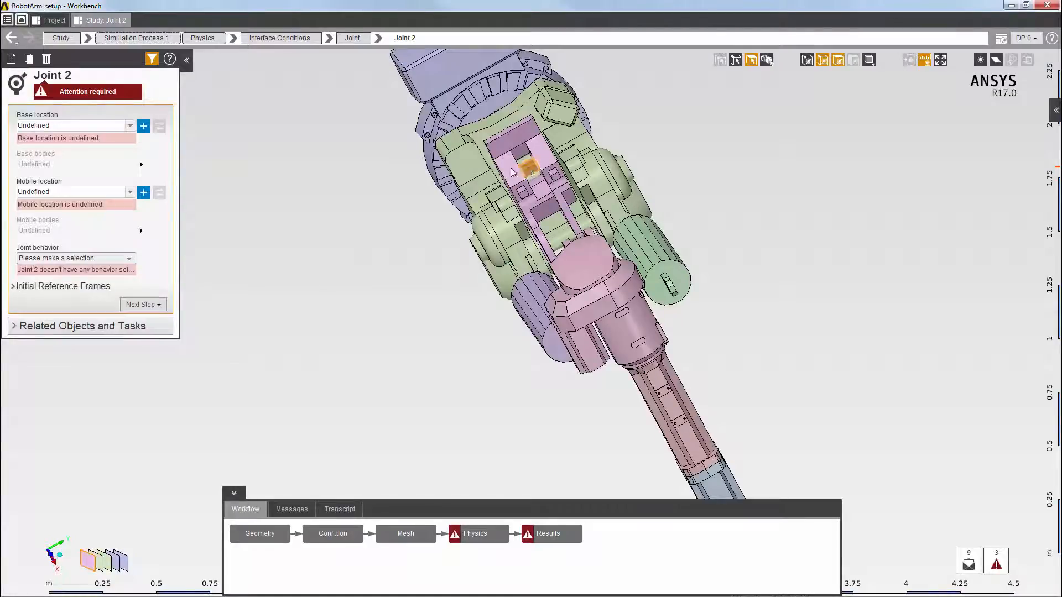
left_click(144, 126)
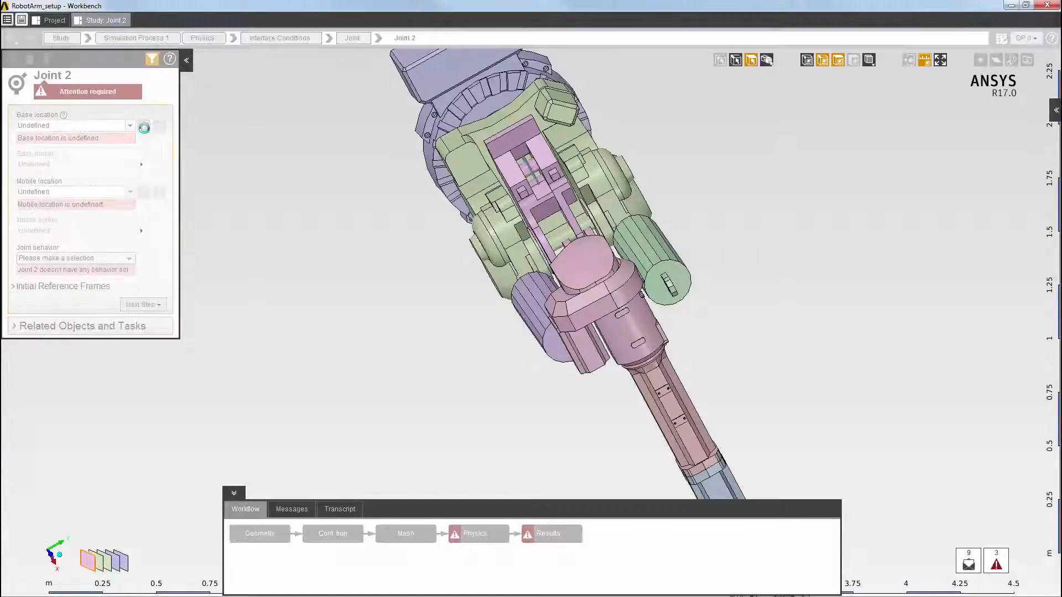
Show all bodies again and hide the pink bracket body around the link's lower end
right_click(245, 207)
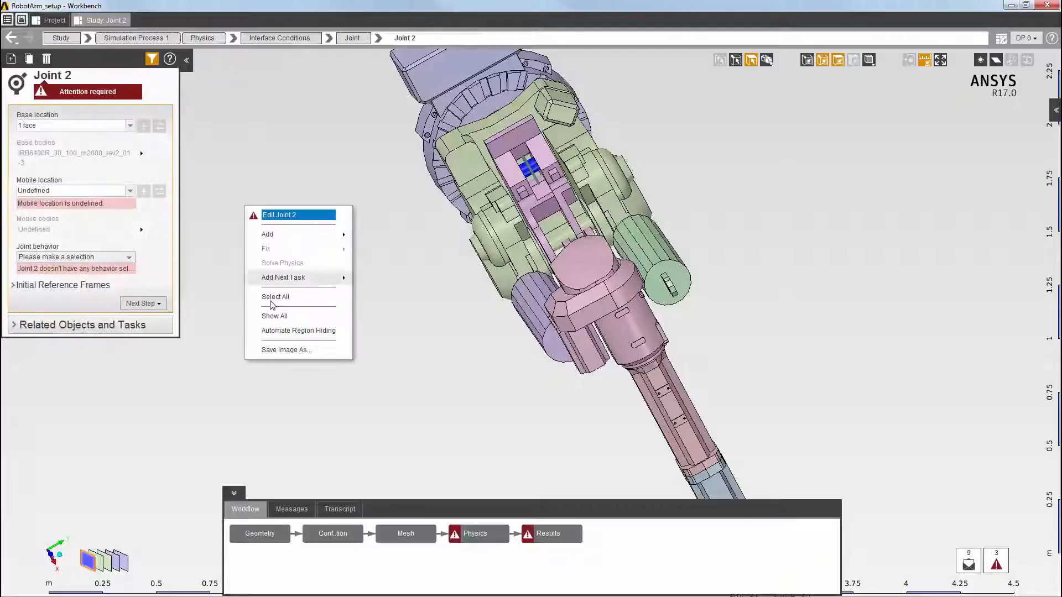
left_click(272, 317)
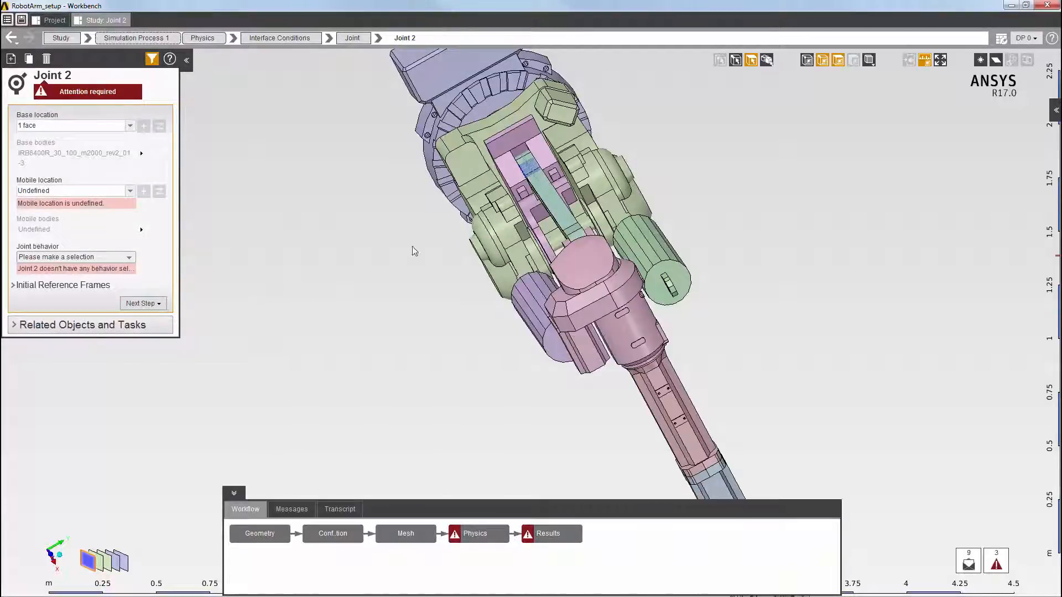
left_click(509, 178)
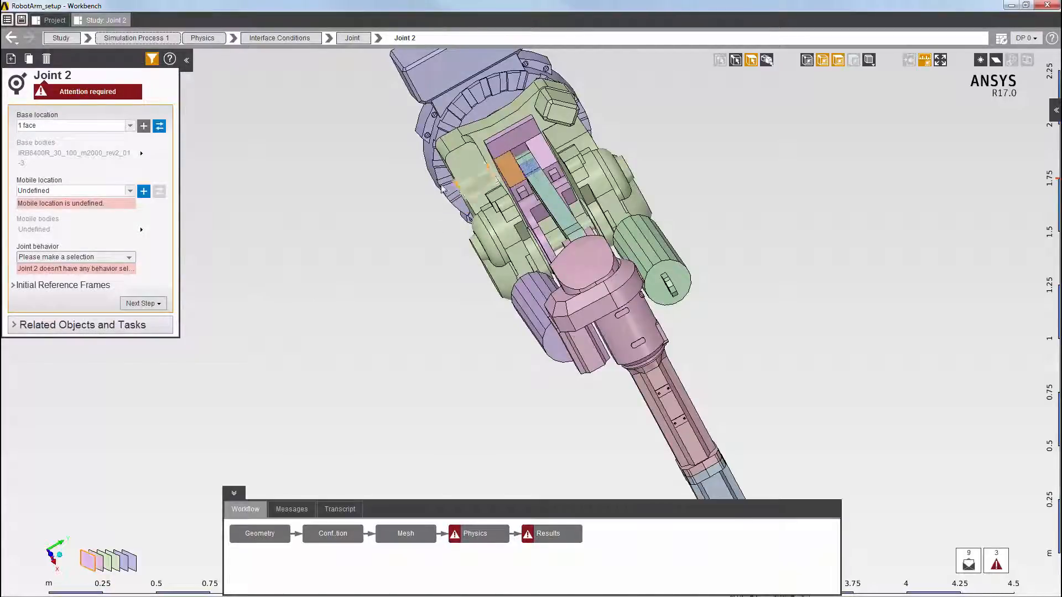
right_click(268, 199)
left_click(294, 327)
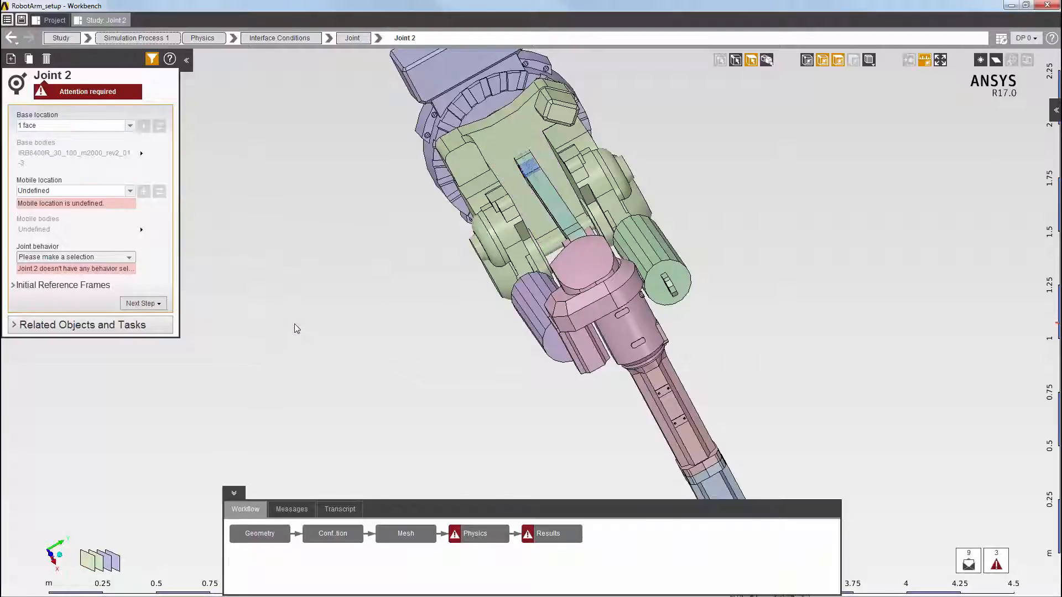
Set the hole face at the link's lower end as the mobile location and assign Hinge Joint Behavior 1
middle_click_drag(578, 287, 655, 226)
left_click(405, 251)
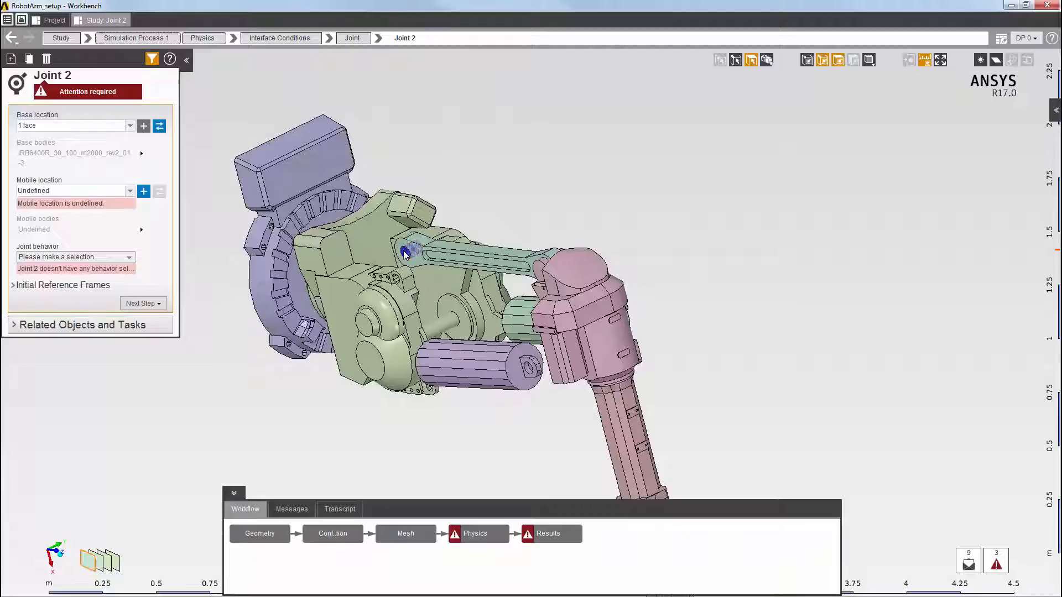
left_click(143, 191)
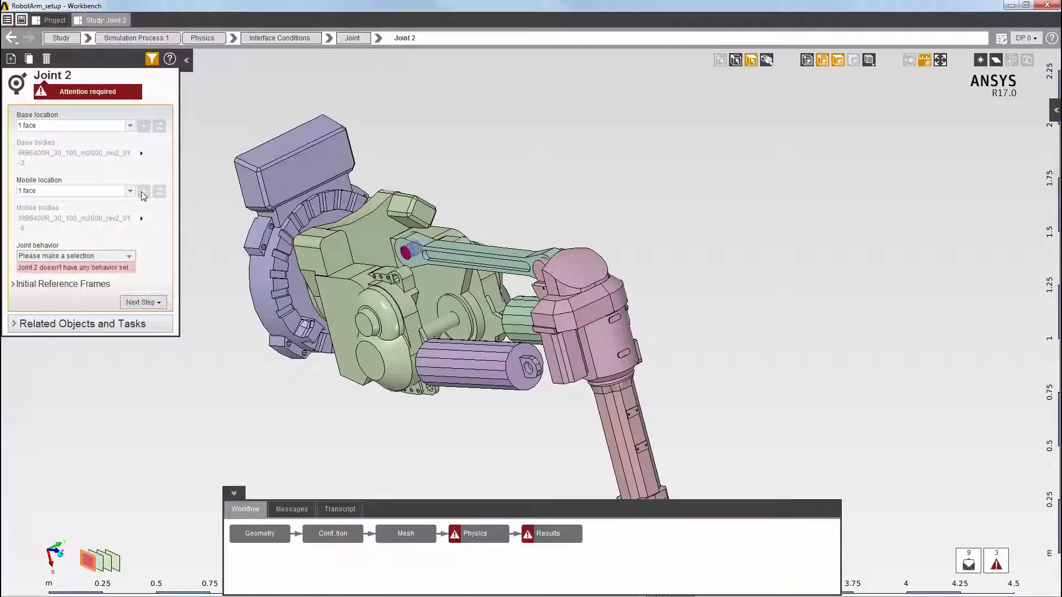
left_click(126, 259)
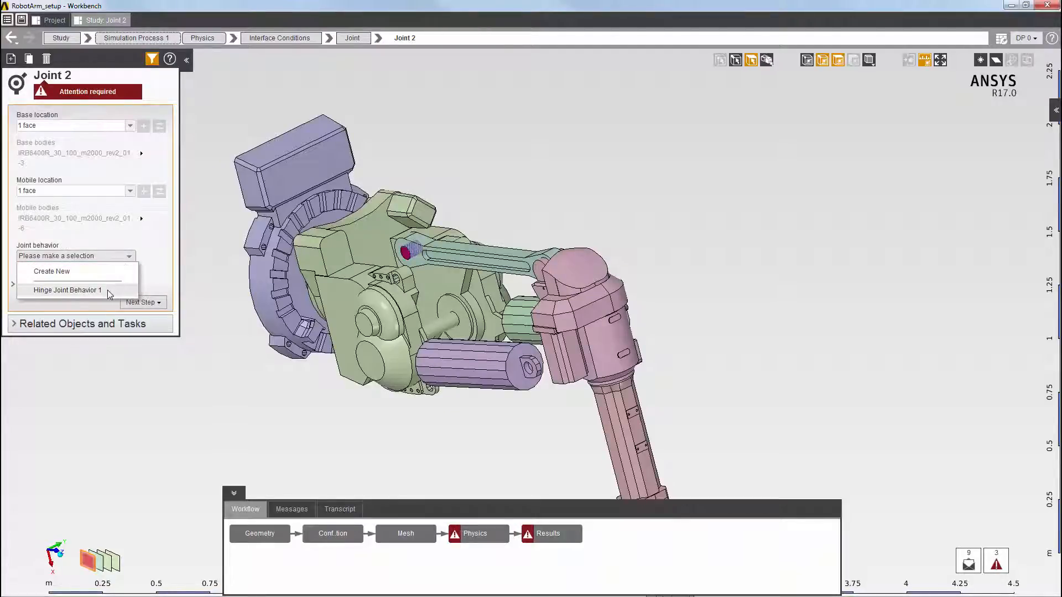
left_click(107, 289)
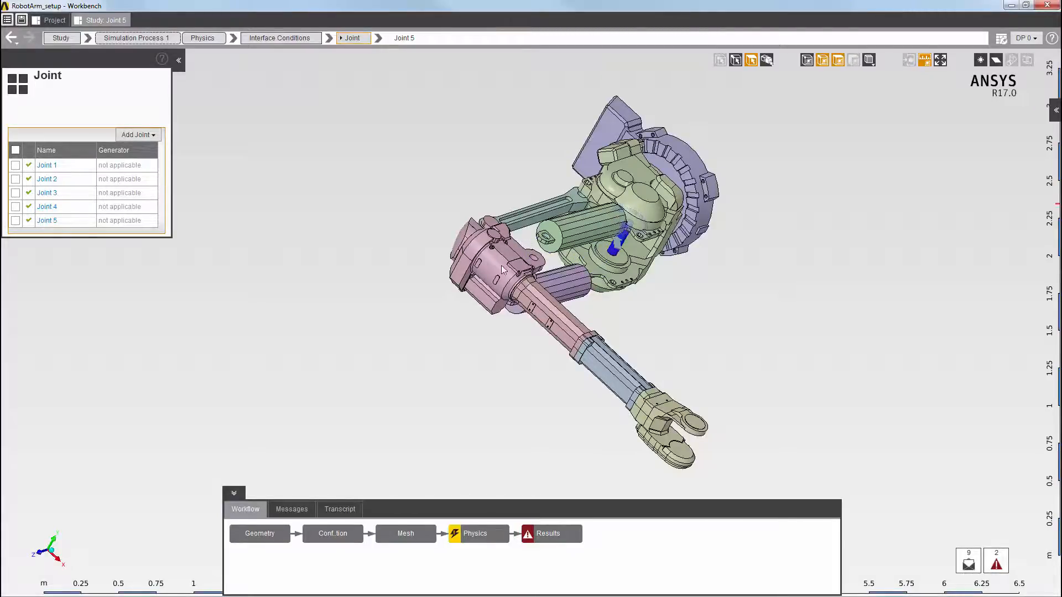
Hide the robot's base body to expose the round underside of the rotating body
middle_click_drag(503, 269, 947, 86)
left_click(939, 61)
scroll(474, 291, "up", 2)
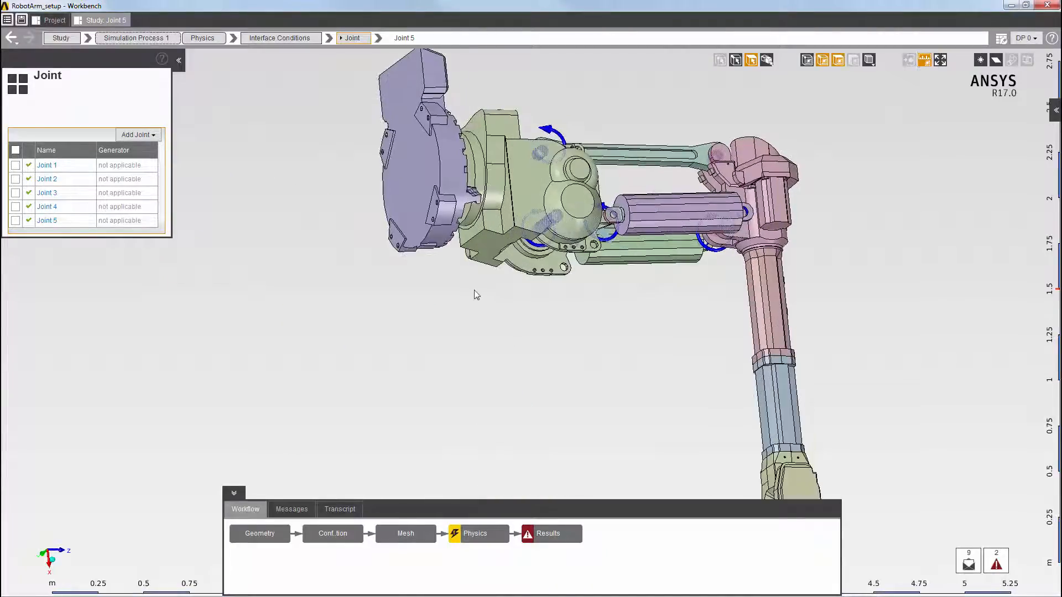
left_click(404, 196)
right_click(400, 198)
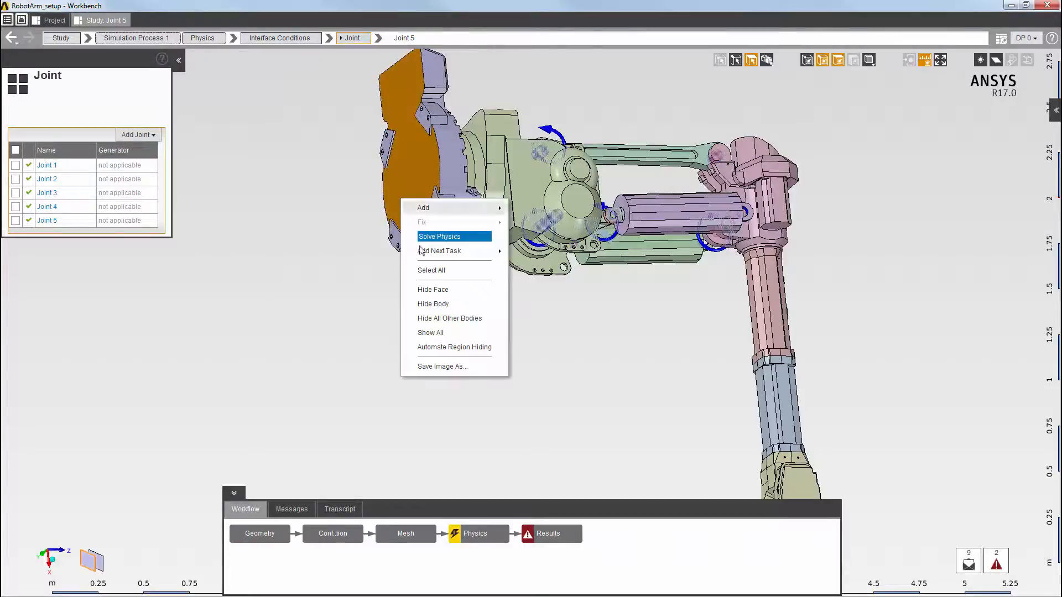
left_click(438, 303)
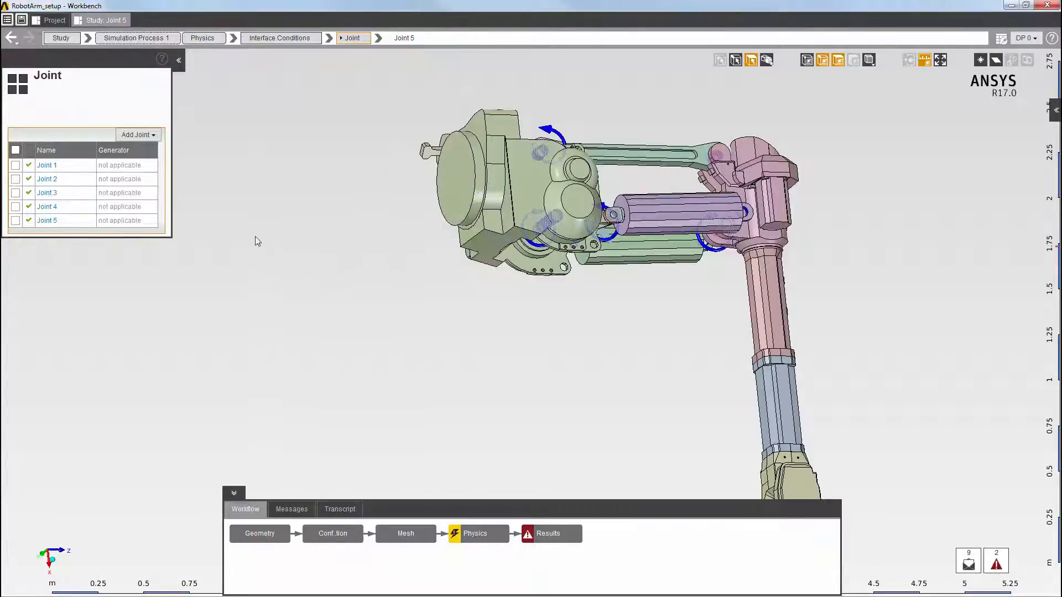
Add another Joint interface condition with the rotating body's exposed round underside face as its base location
right_click(236, 214)
mouse_move(287, 222)
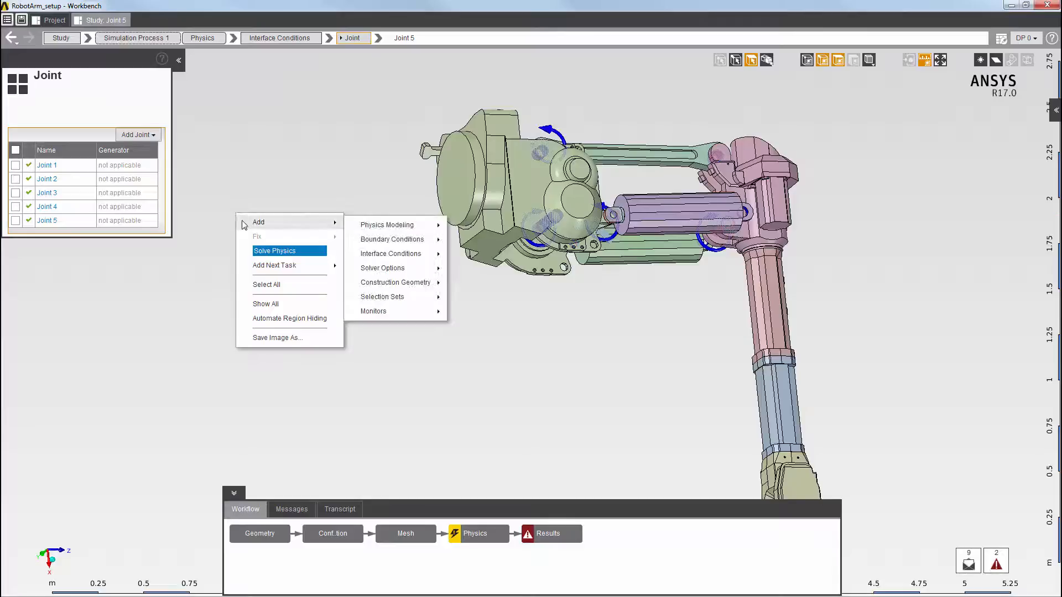
mouse_move(440, 261)
left_click(480, 285)
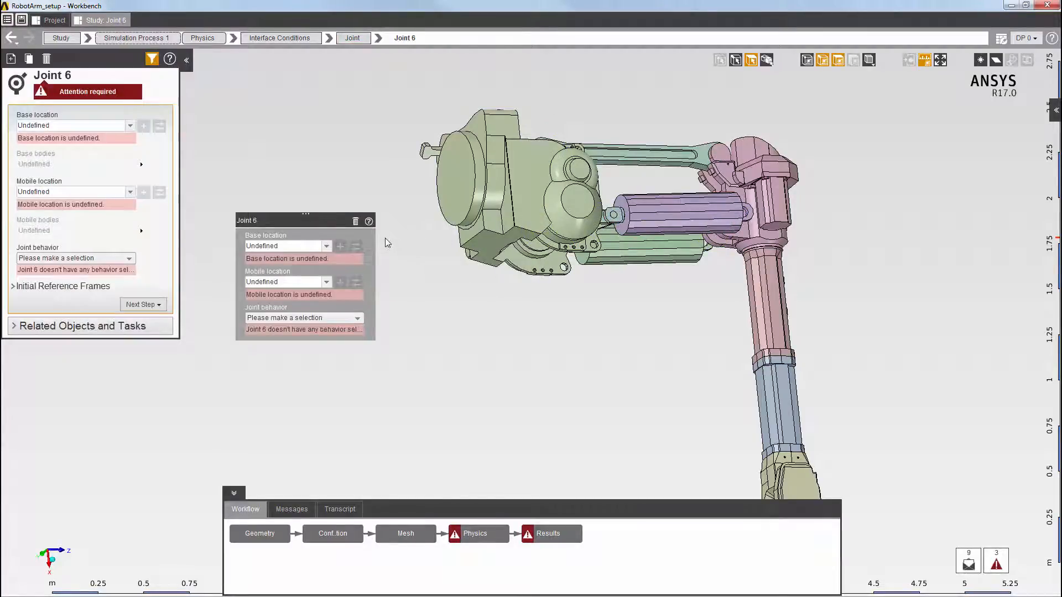
left_click(448, 184)
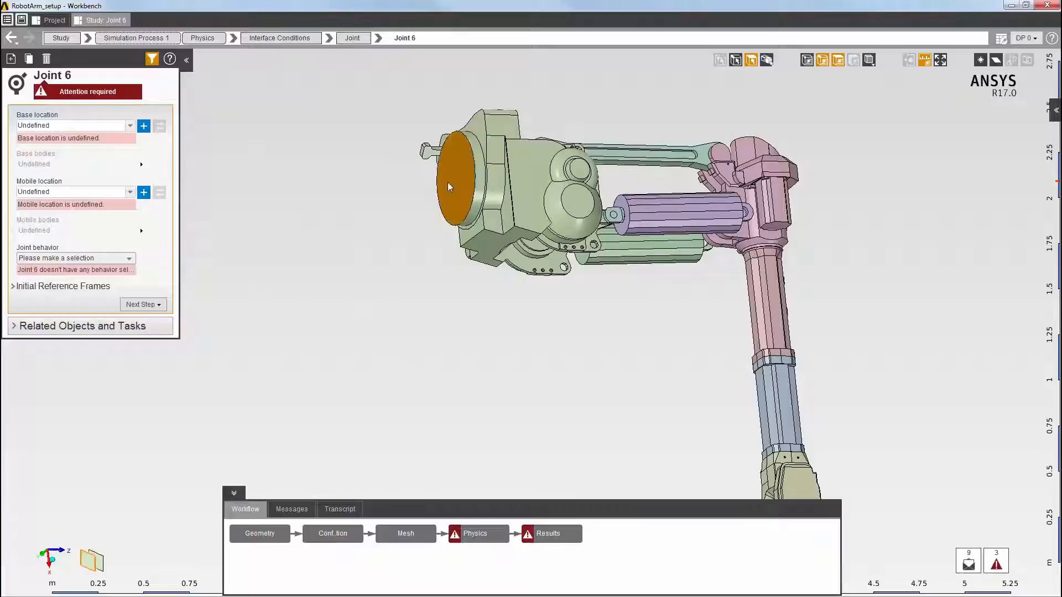
left_click(144, 127)
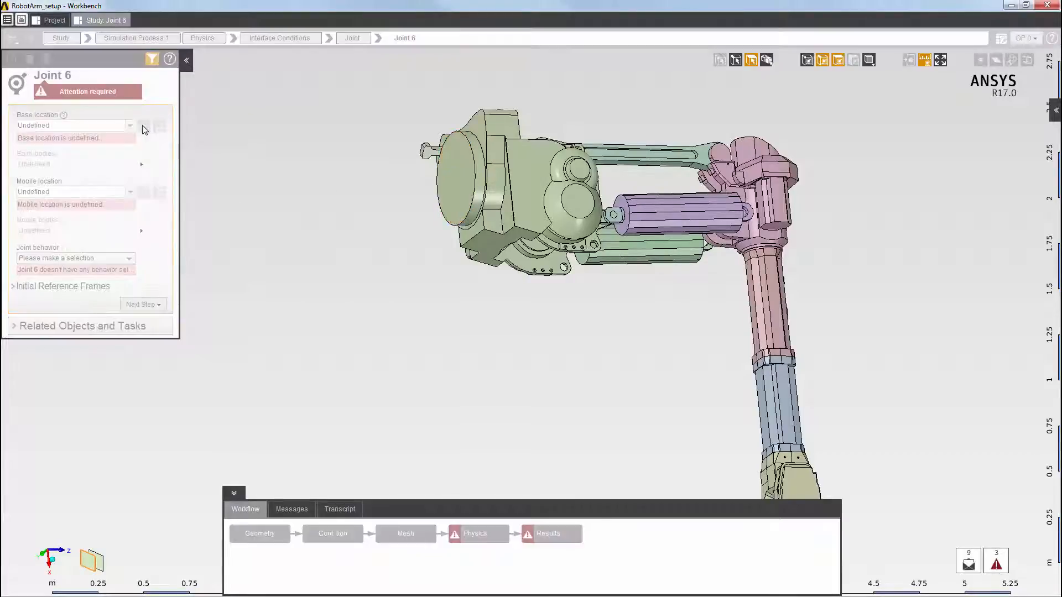
Show all bodies again and hide the green rotating body to expose the base's circular top face
right_click(234, 193)
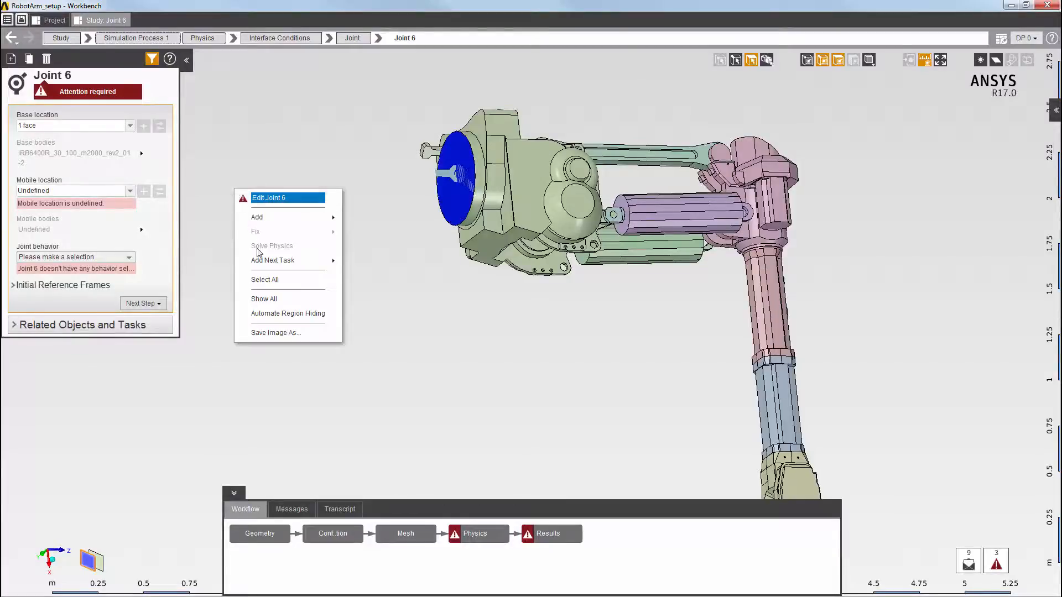
left_click(268, 301)
middle_click_drag(550, 227, 375, 246)
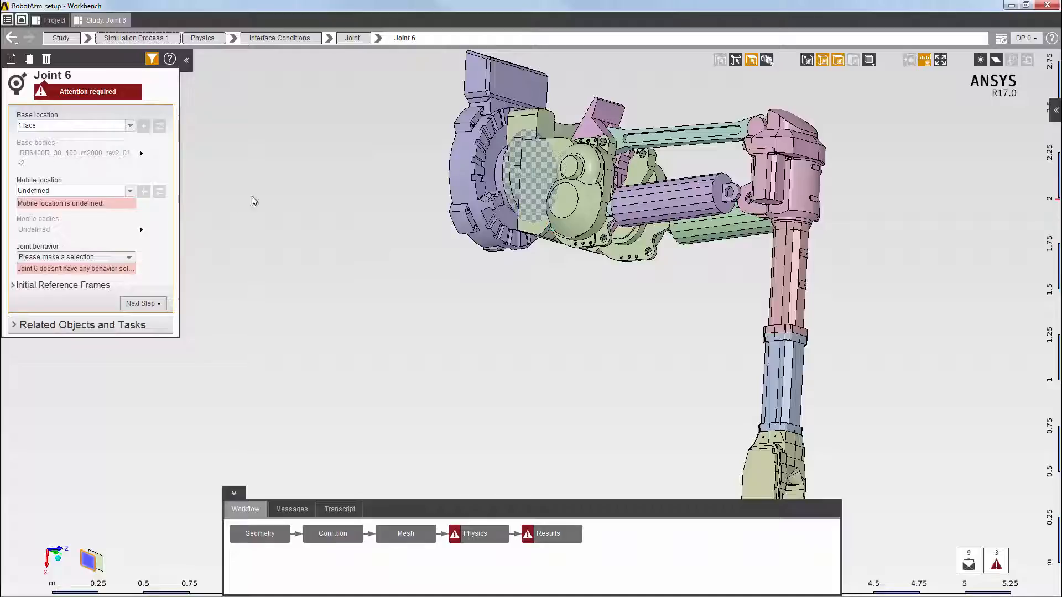
left_click(523, 178)
right_click(307, 189)
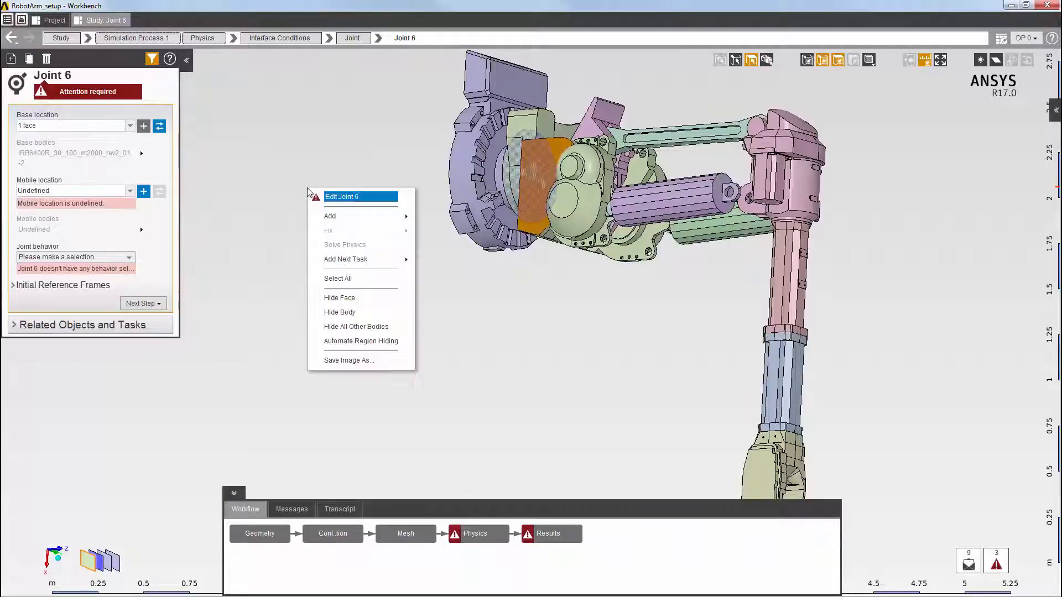
left_click(336, 310)
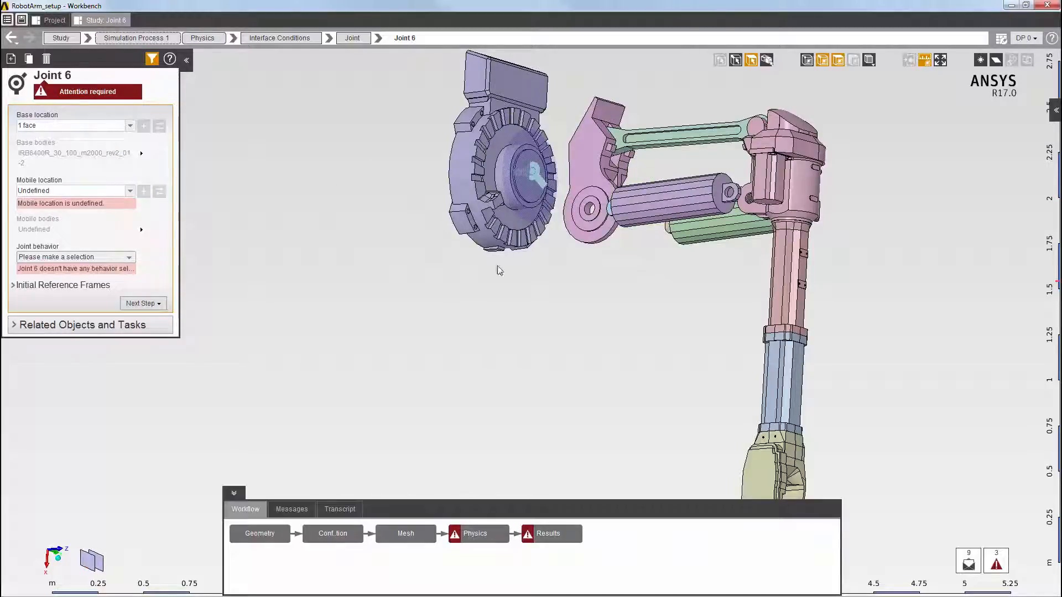
Set the circular top face of the robot's base as the mobile location and create a new joint behavior for this joint
left_click(528, 194)
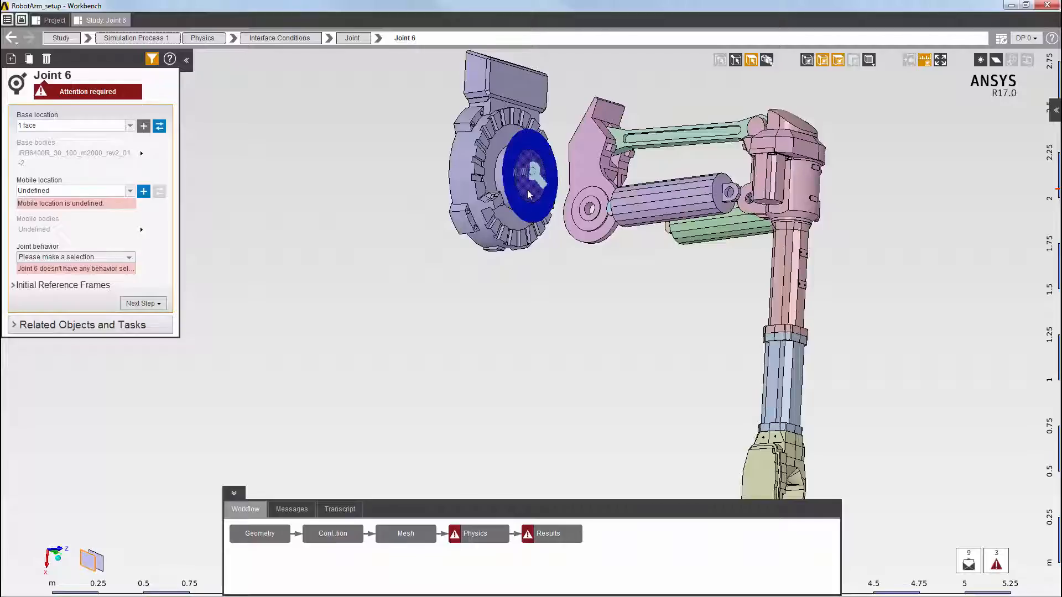
left_click(145, 194)
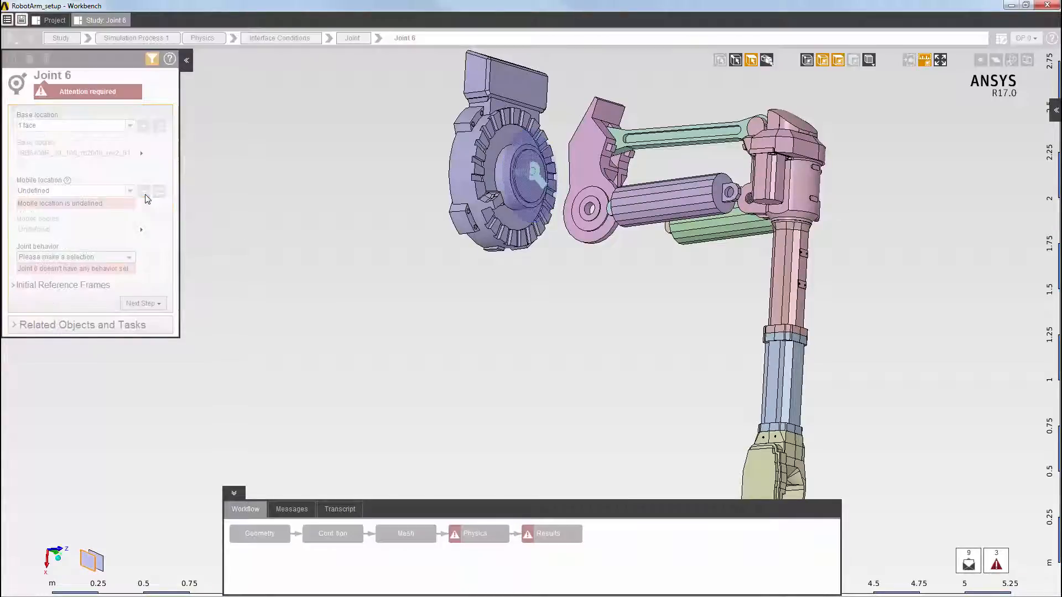
left_click(129, 256)
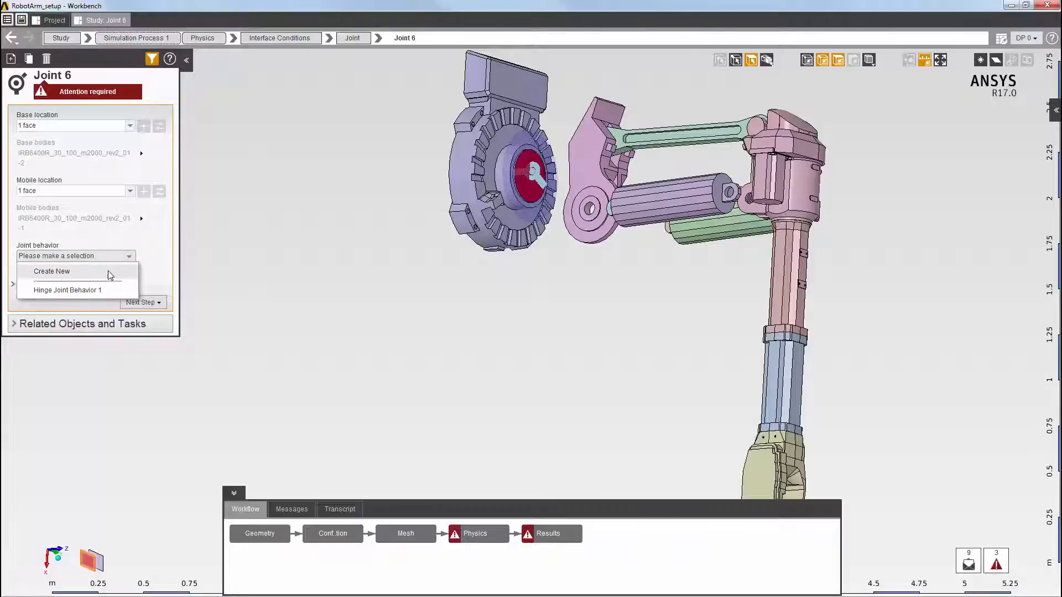
left_click(110, 272)
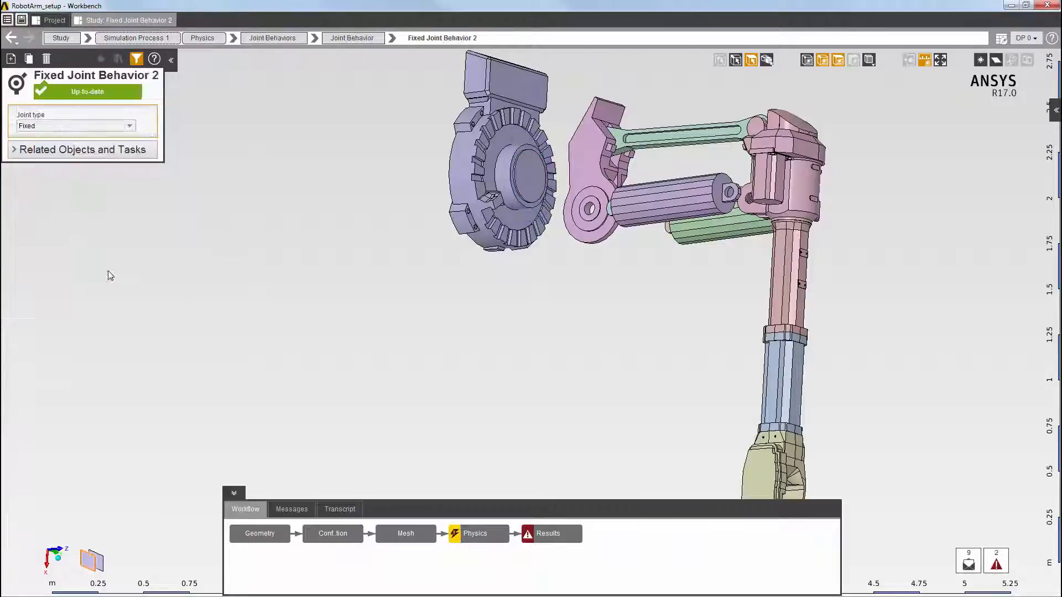
Set the new behavior's joint type to General with rotation free about Z
left_click(58, 126)
left_click(39, 234)
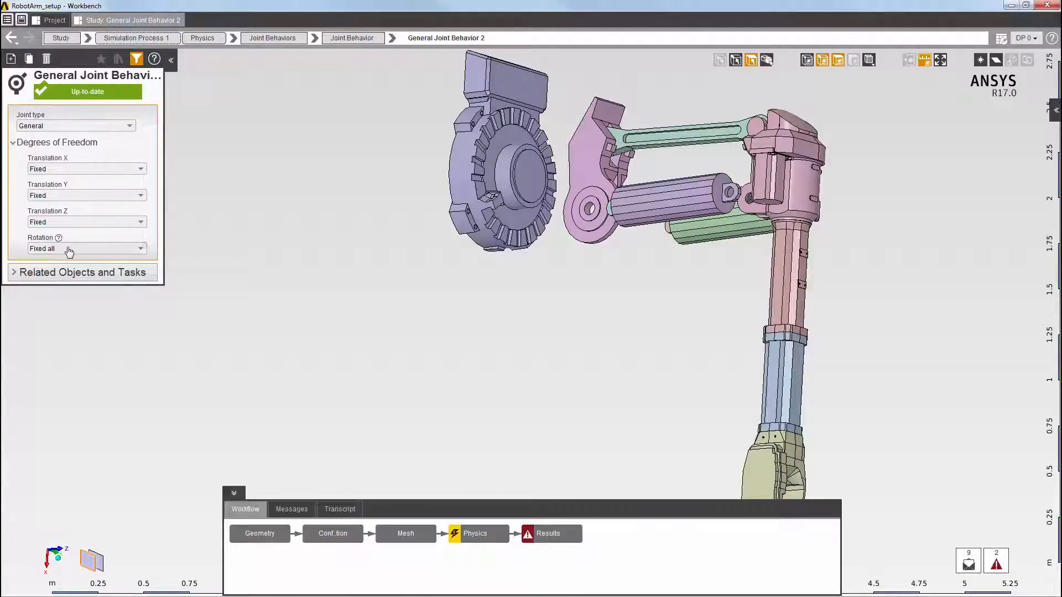
left_click(62, 249)
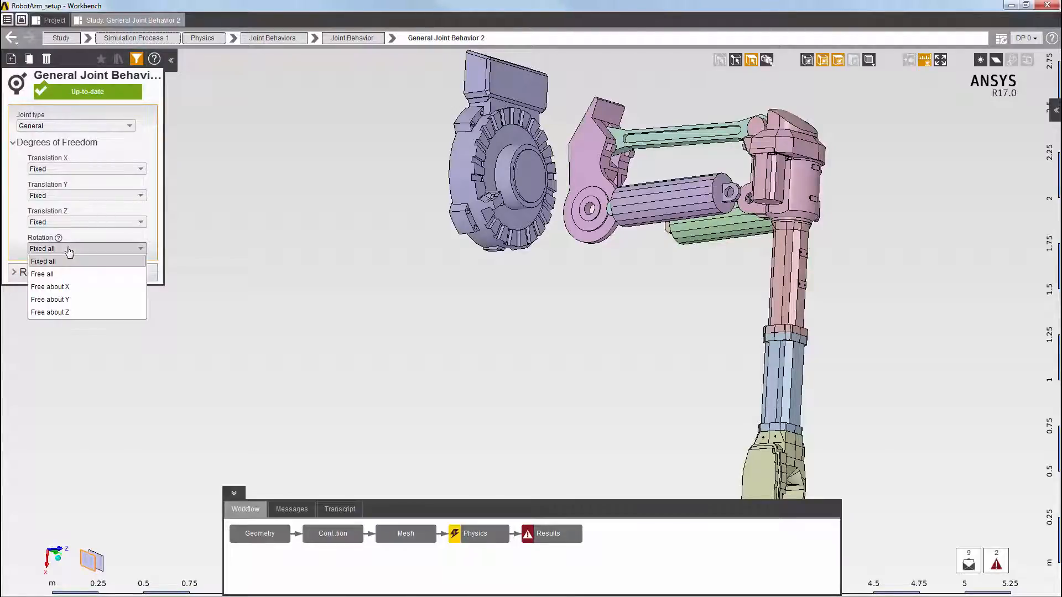
left_click(105, 313)
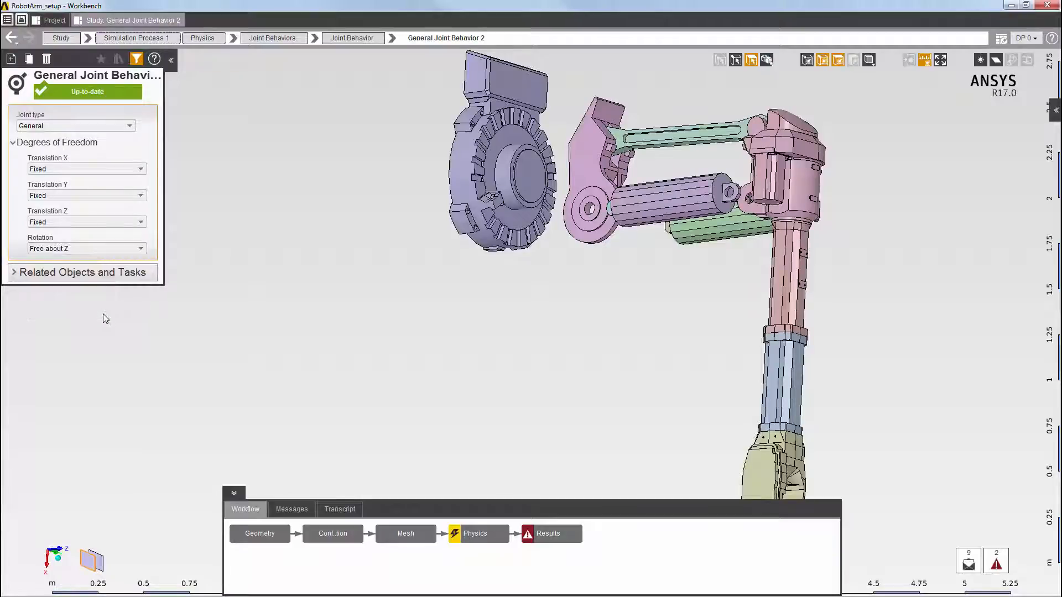
Show all of the robot arm's bodies again, including the hidden rotating body
right_click(251, 263)
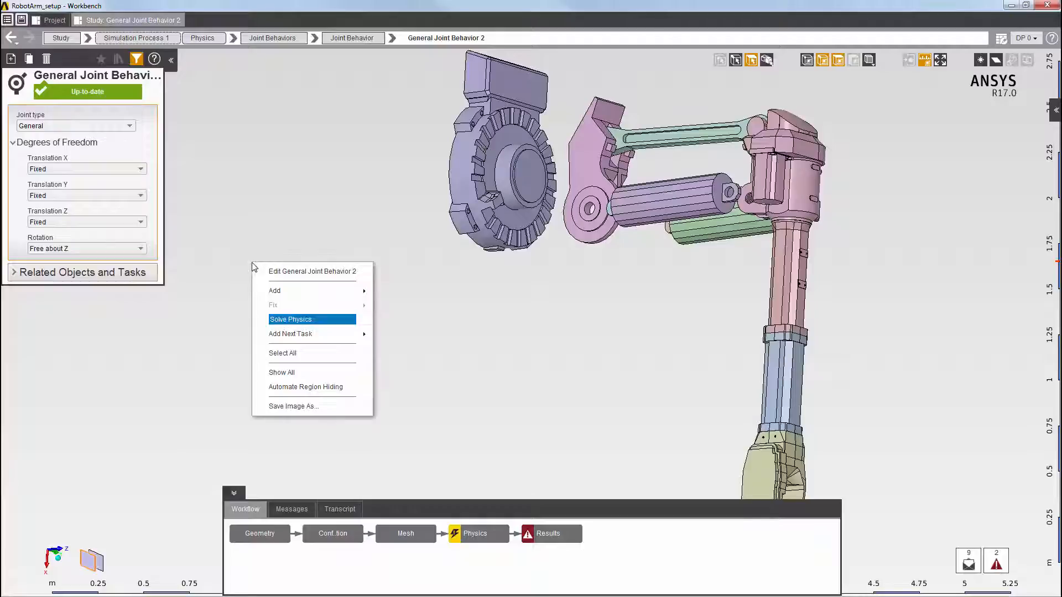
left_click(289, 373)
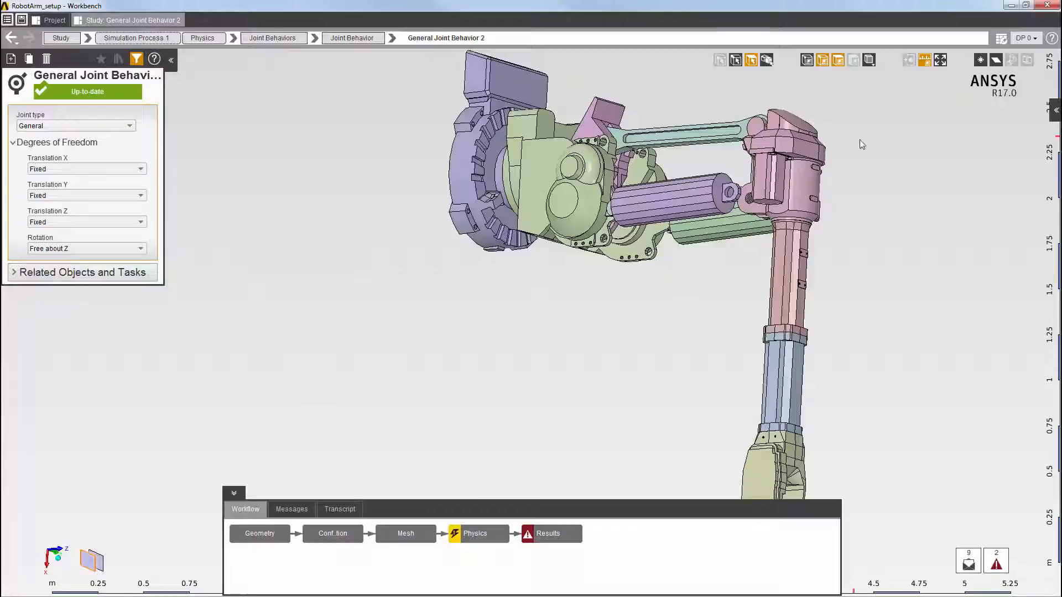
left_click(937, 63)
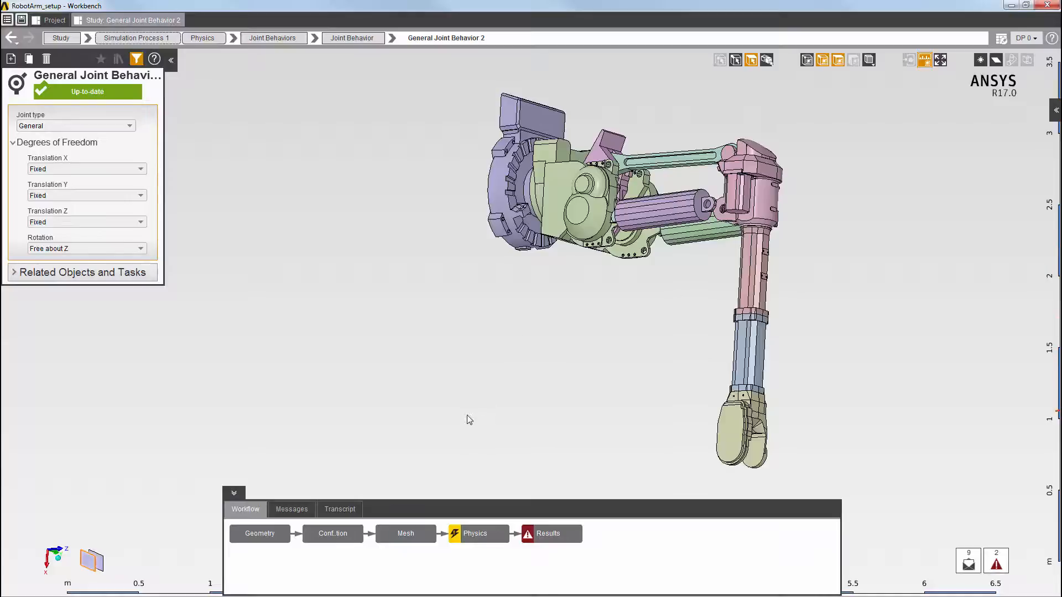
Solve the physics of the robot arm simulation and evaluate its results
right_click(478, 535)
left_click(497, 501)
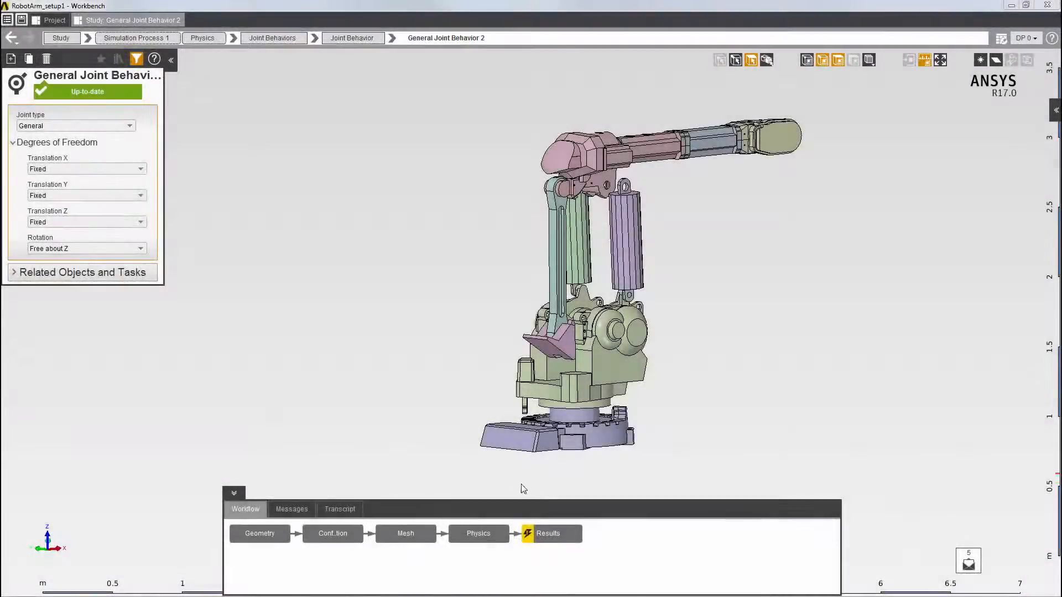
left_click(559, 534)
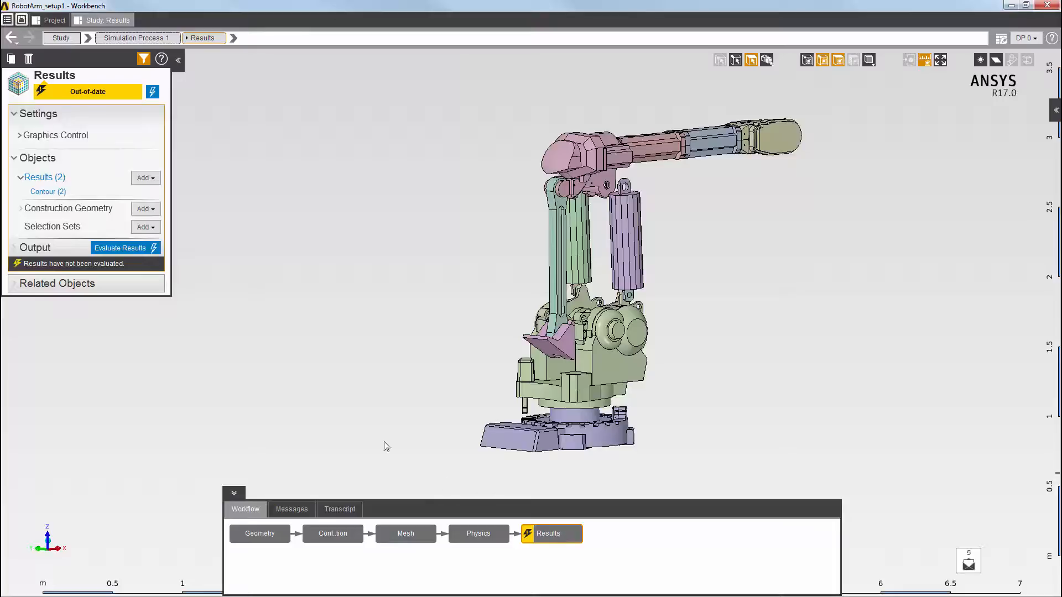
left_click(138, 247)
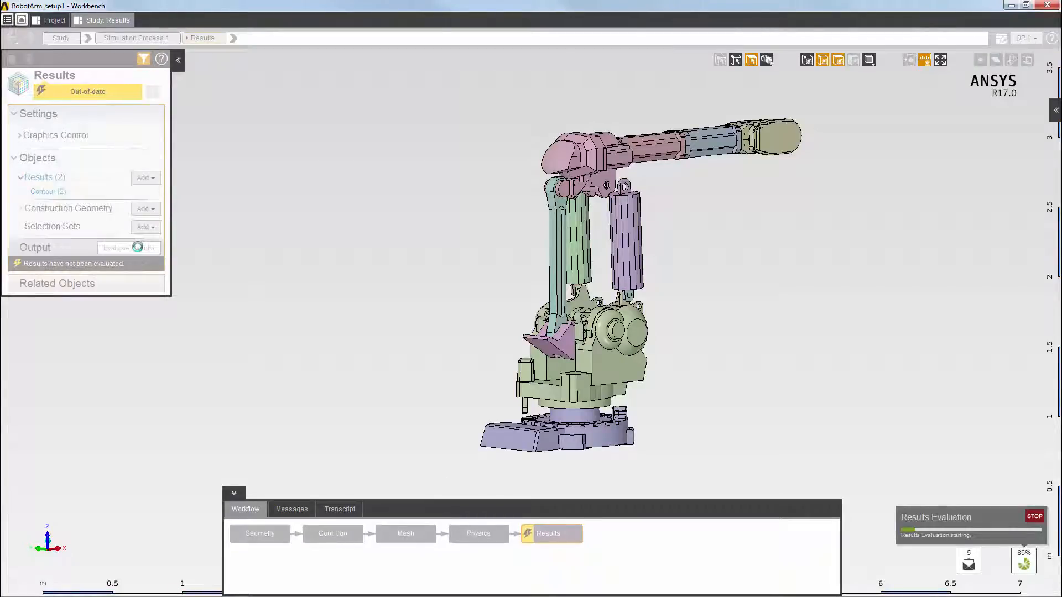
Display the Displacement Magnitude contour on the robot arm and animate it
left_click(48, 192)
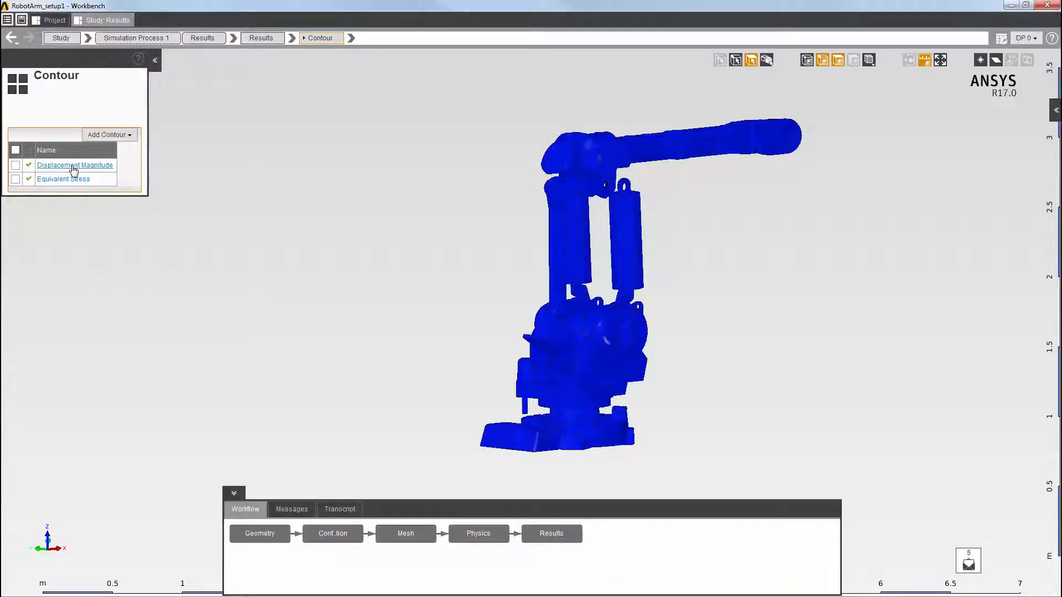
left_click(74, 165)
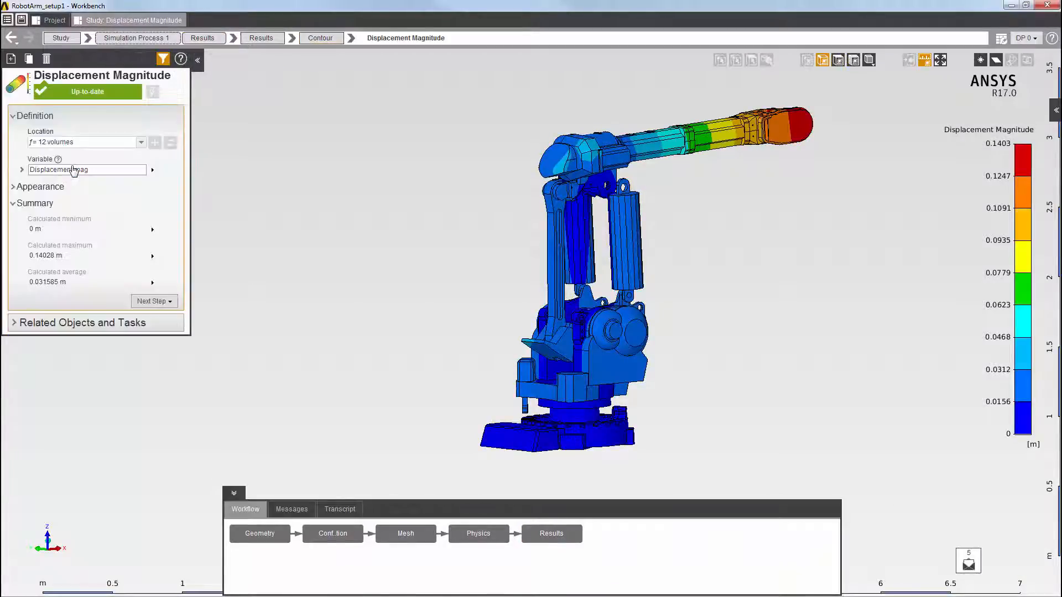
right_click(273, 247)
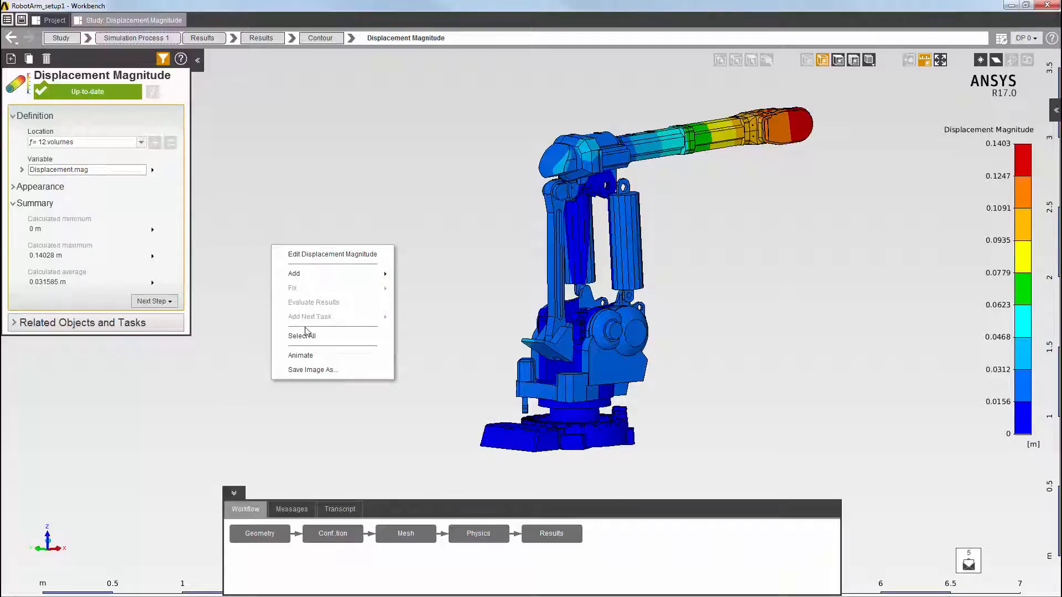
left_click(308, 356)
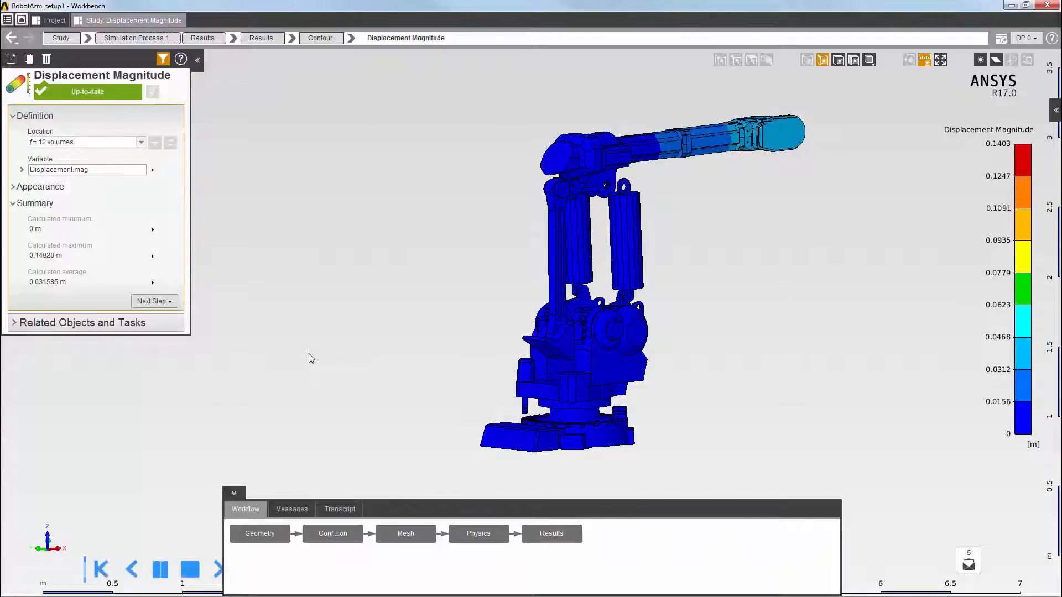